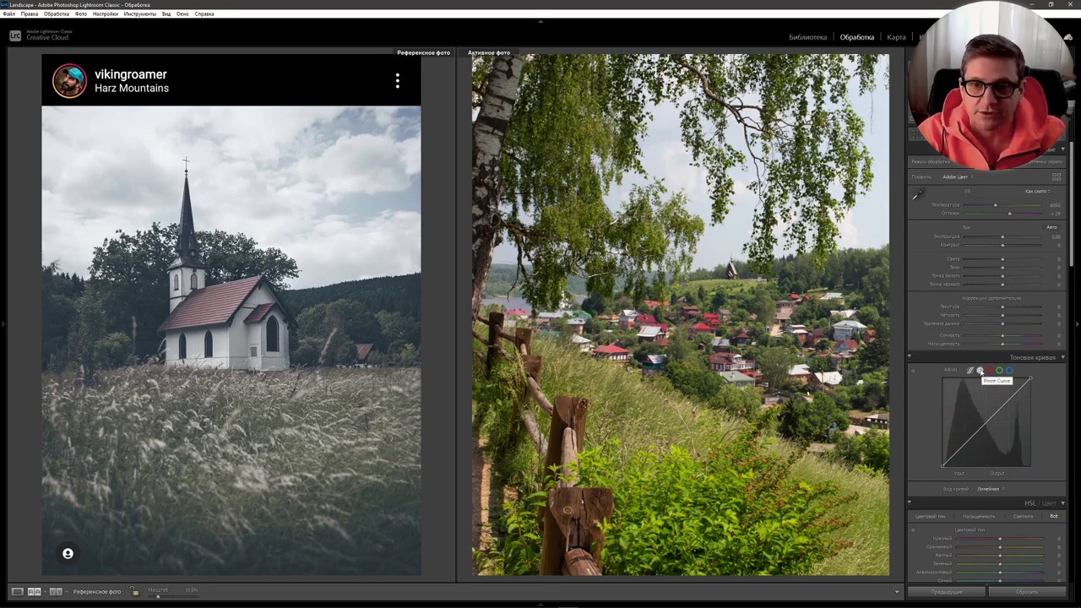
Lower the point curve's white point to 243 and shape an S-curve that deepens shadows and lifts highlights.
click(979, 370)
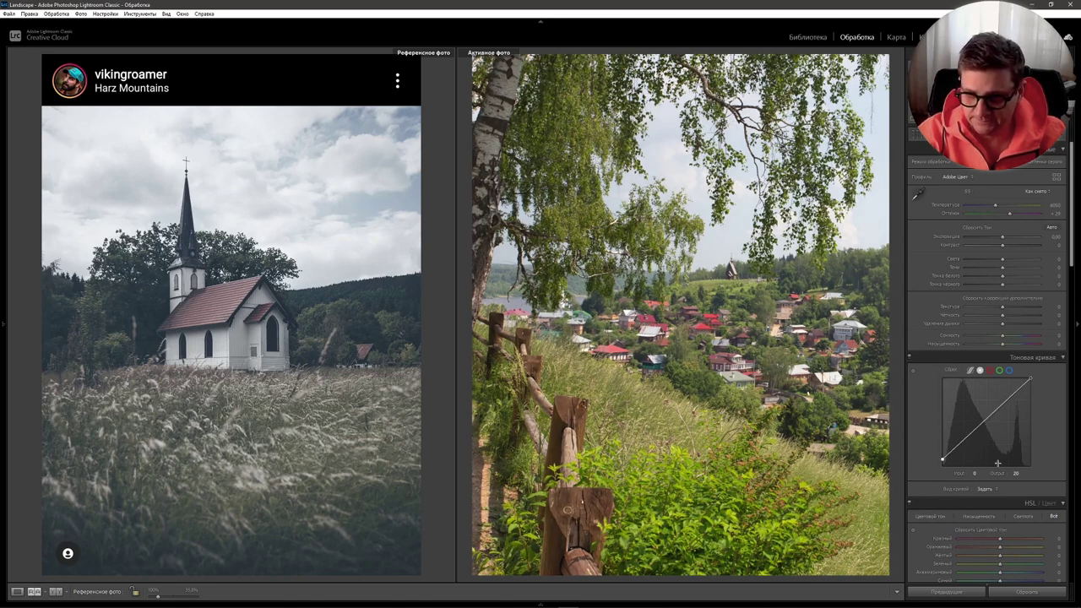
drag(1030, 380, 1052, 387)
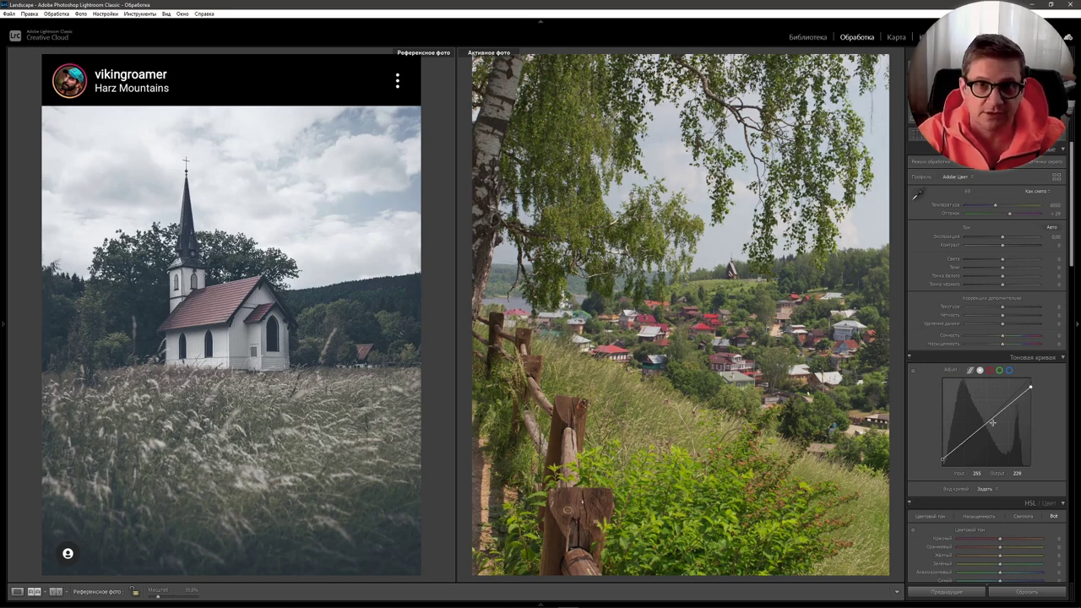
key(alt)
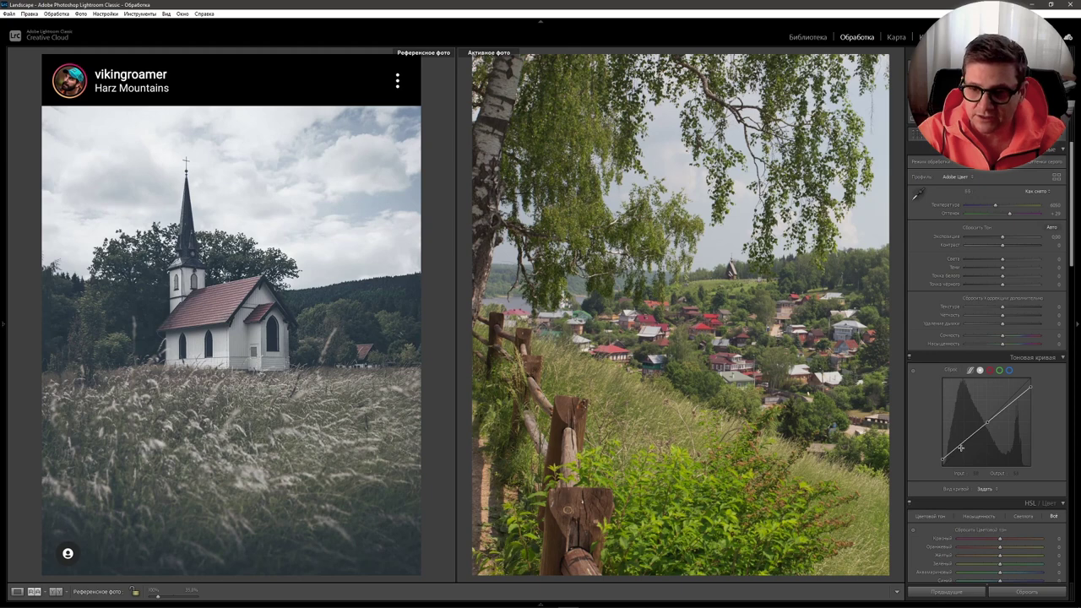
click(958, 447)
drag(960, 464, 975, 489)
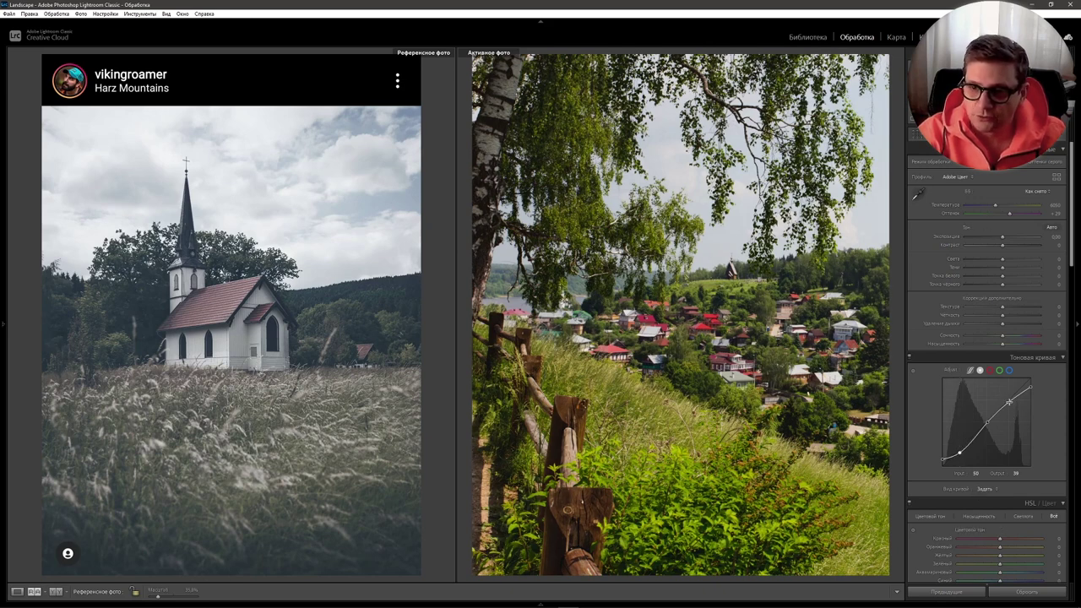
drag(1008, 402, 1010, 390)
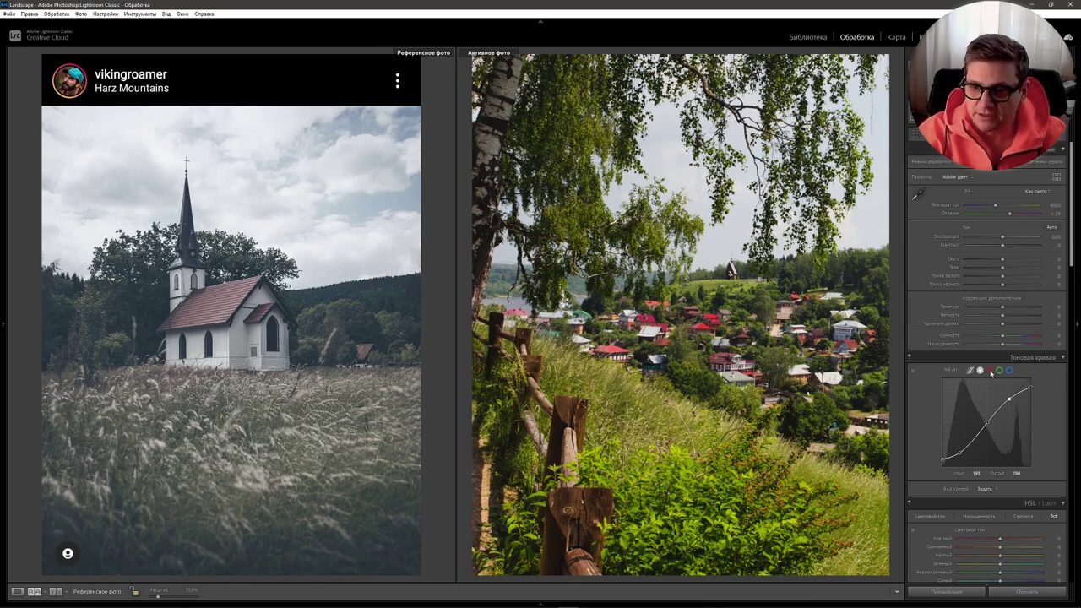
click(989, 369)
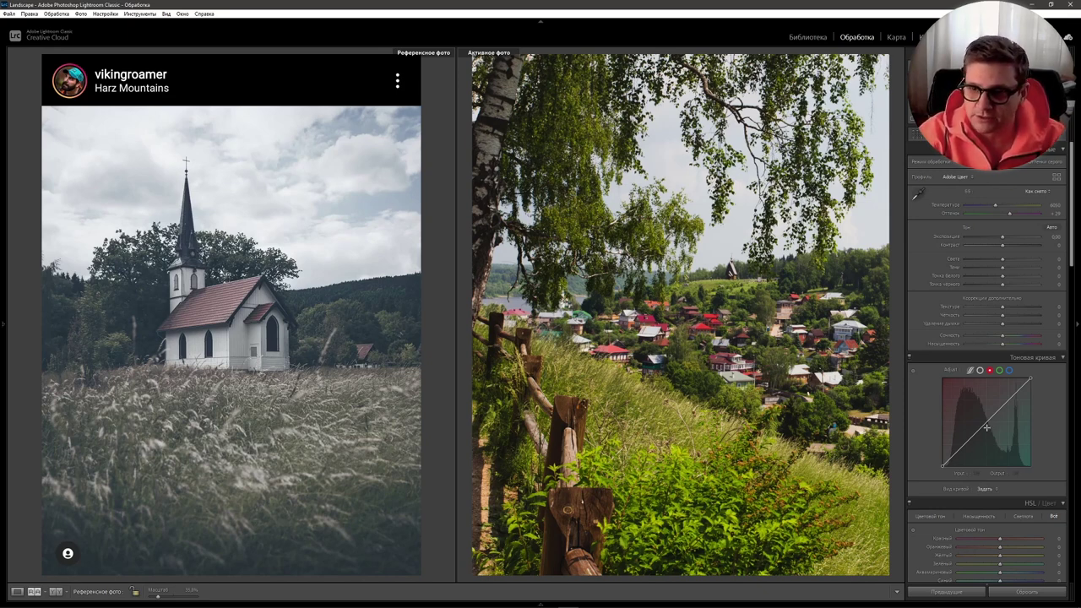
Add points to the red curve and set the shadow point to input 75, output 60.
click(987, 423)
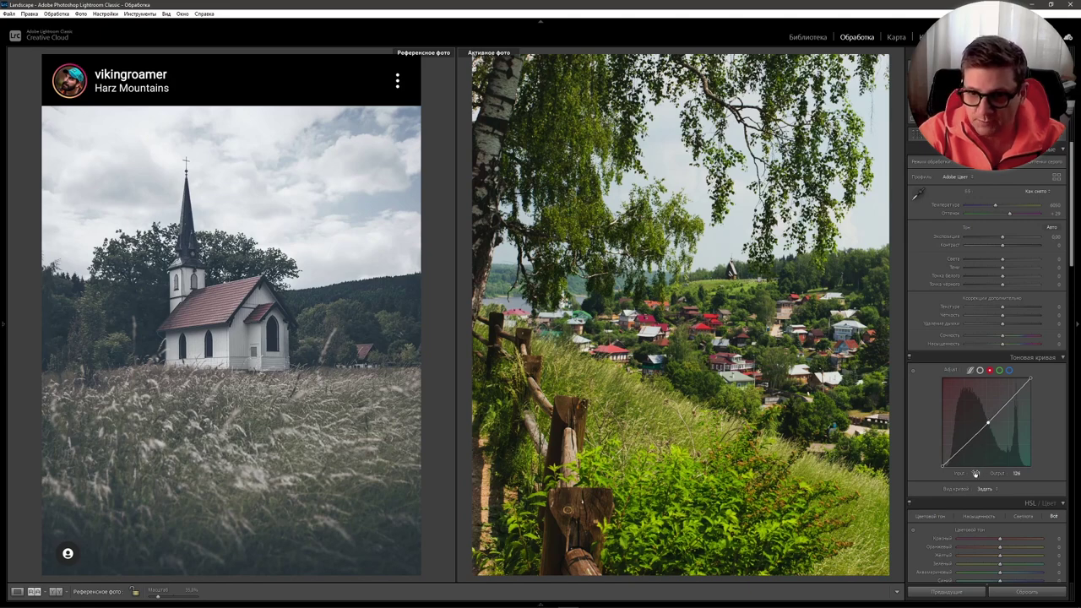
click(976, 473)
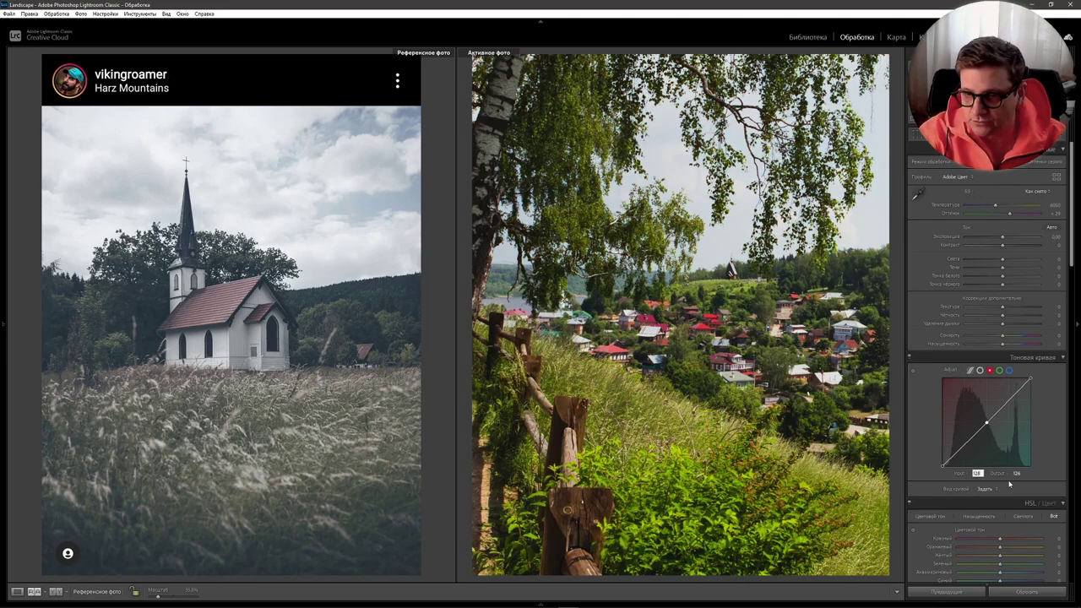
click(1017, 473)
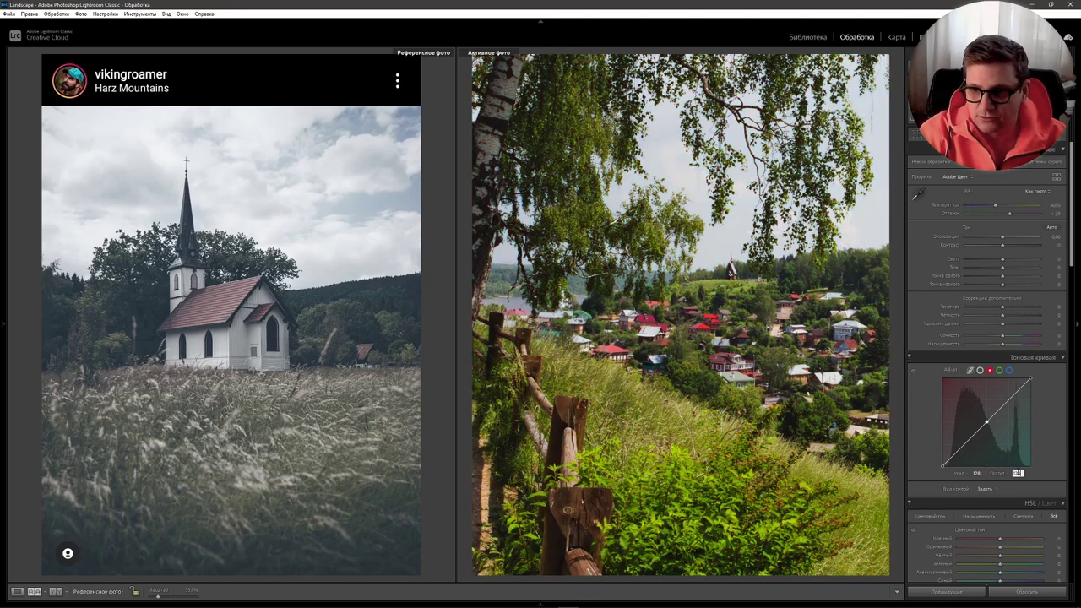
click(965, 442)
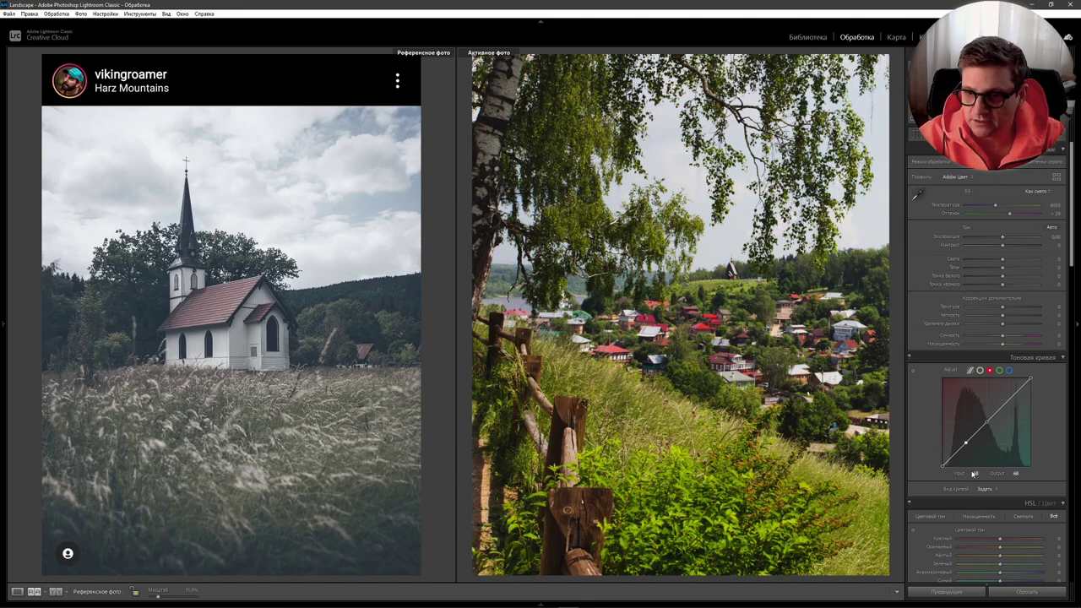
click(976, 473)
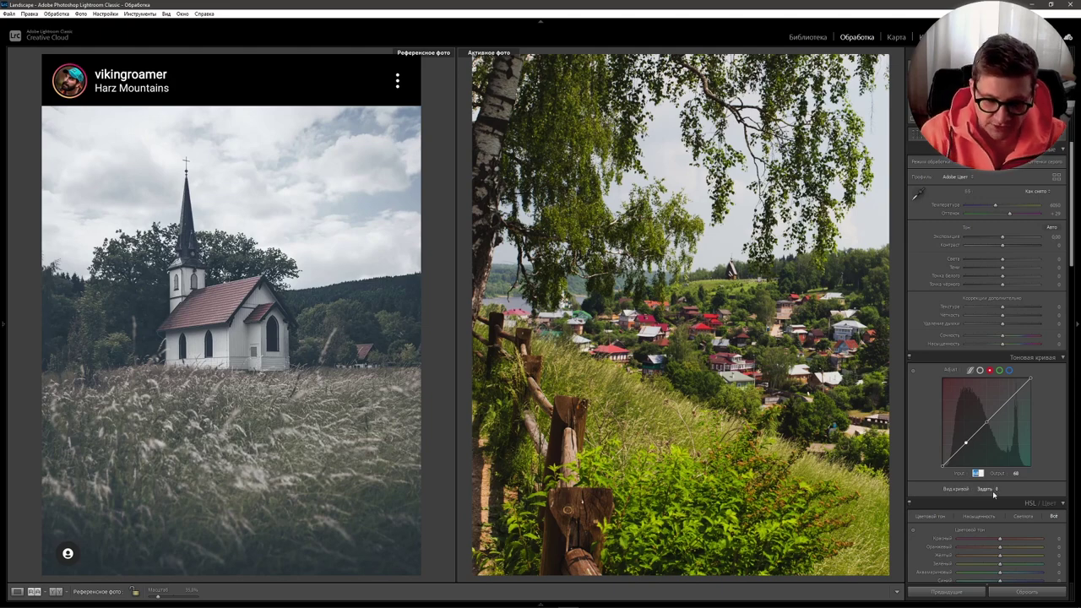
text(75)
key(Return)
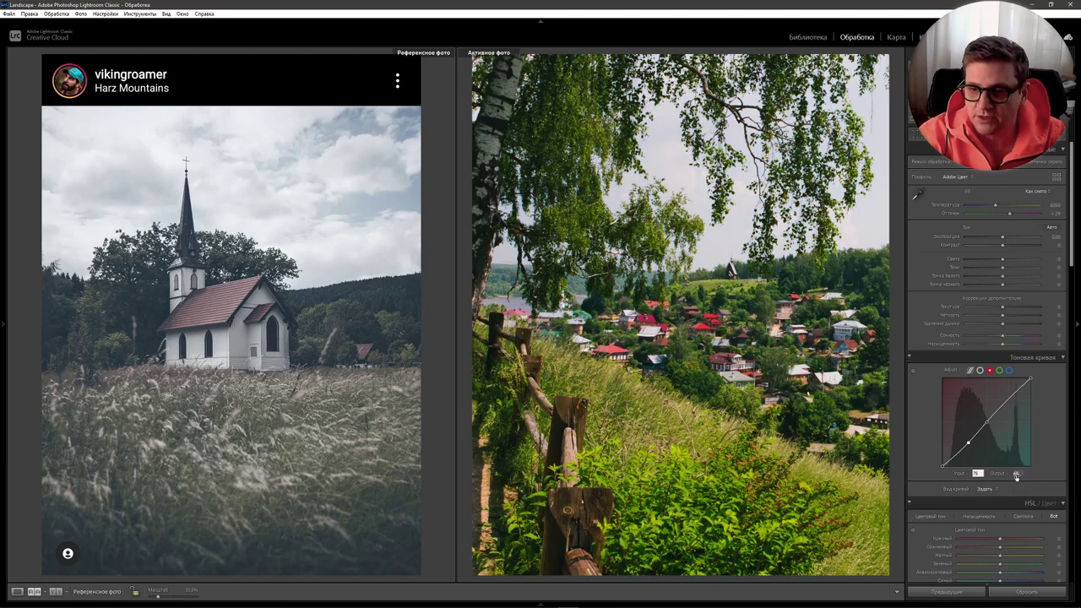
click(1018, 473)
text(10)
key(Return)
text(60)
key(Return)
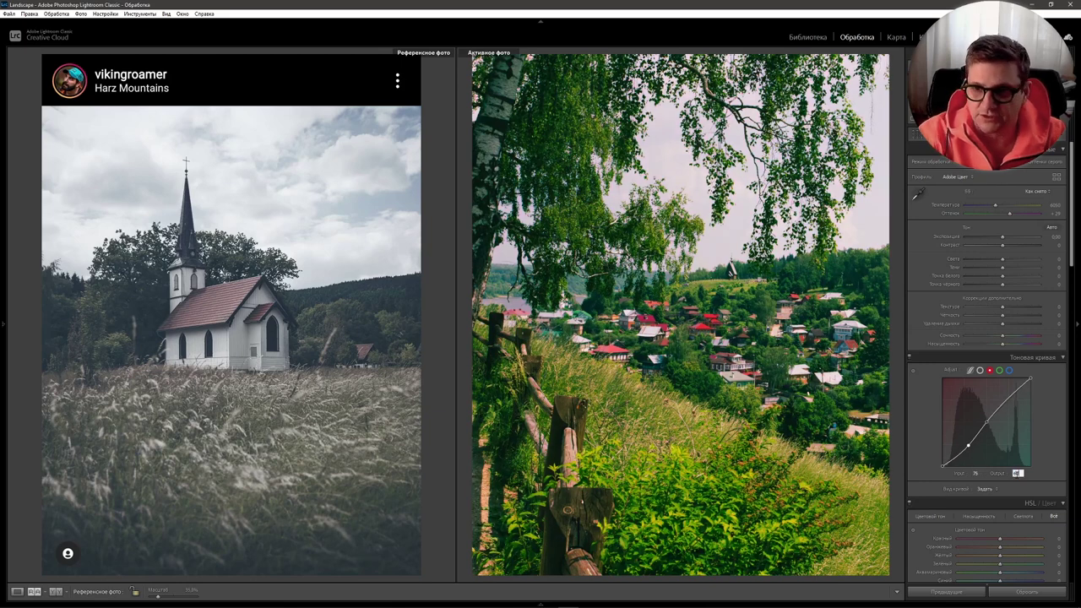
Move the red curve's upper point to input 195.
click(1007, 399)
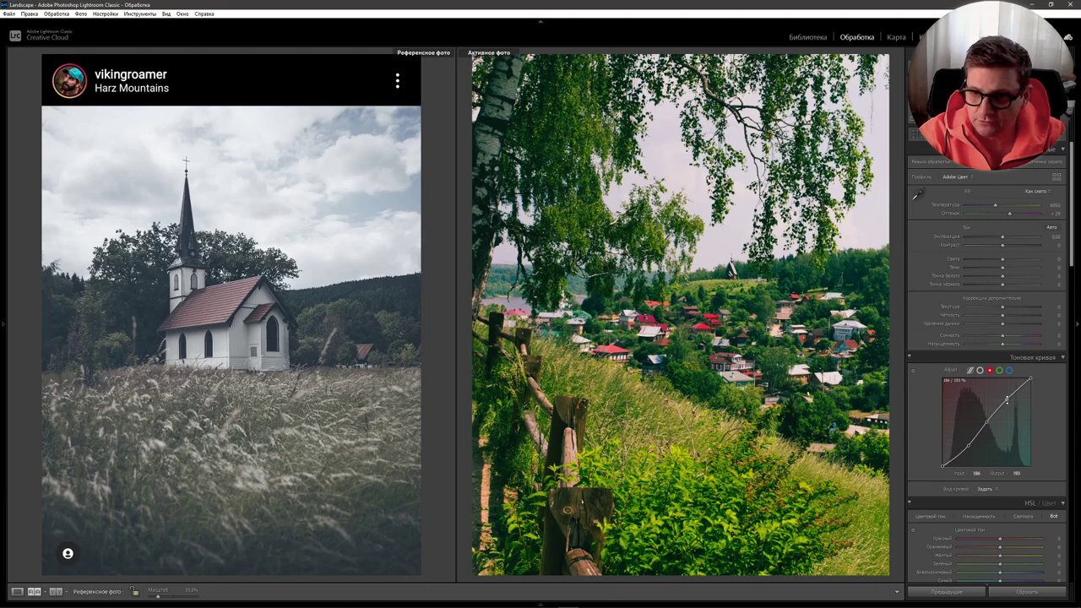
click(977, 473)
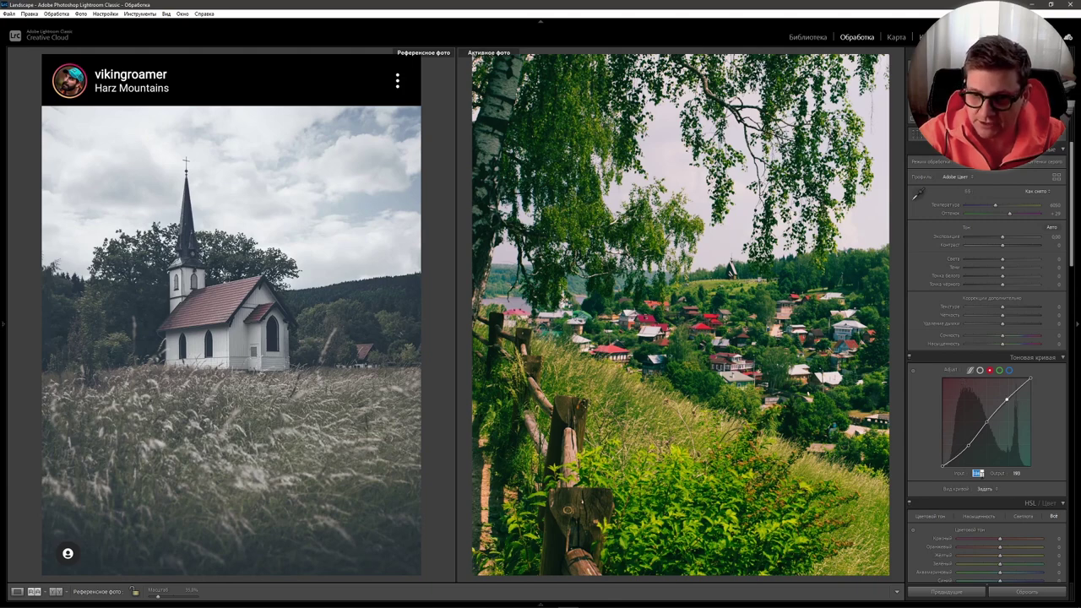
text(195)
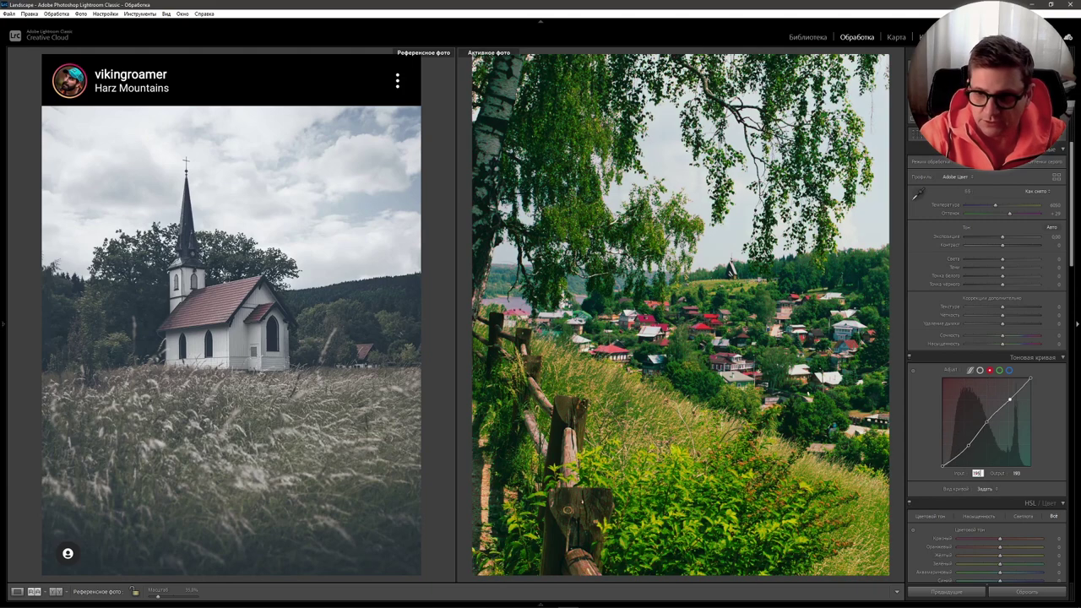
key(Tab)
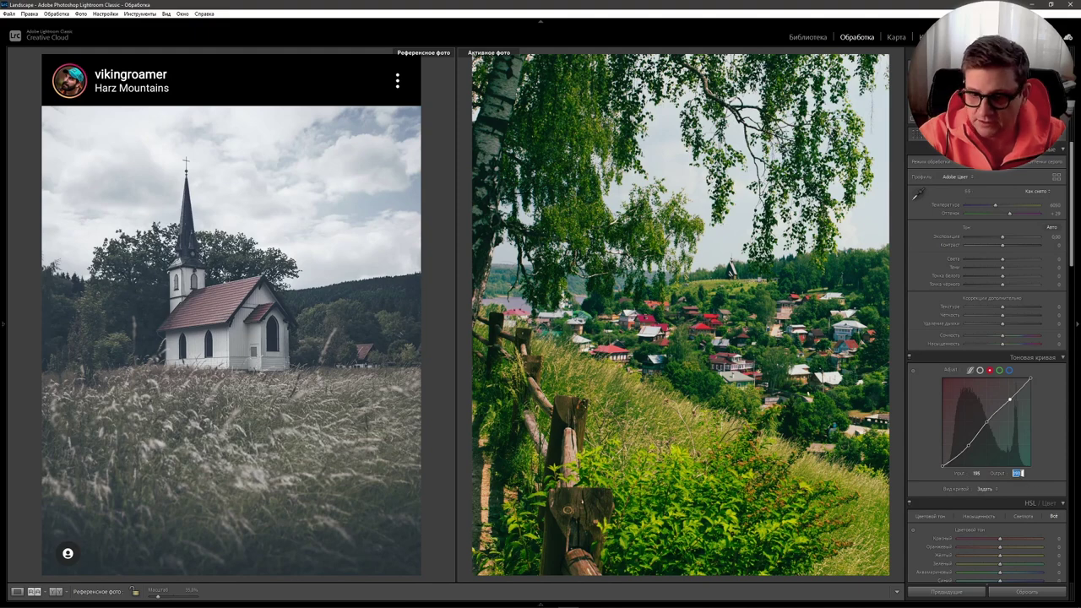
text(205)
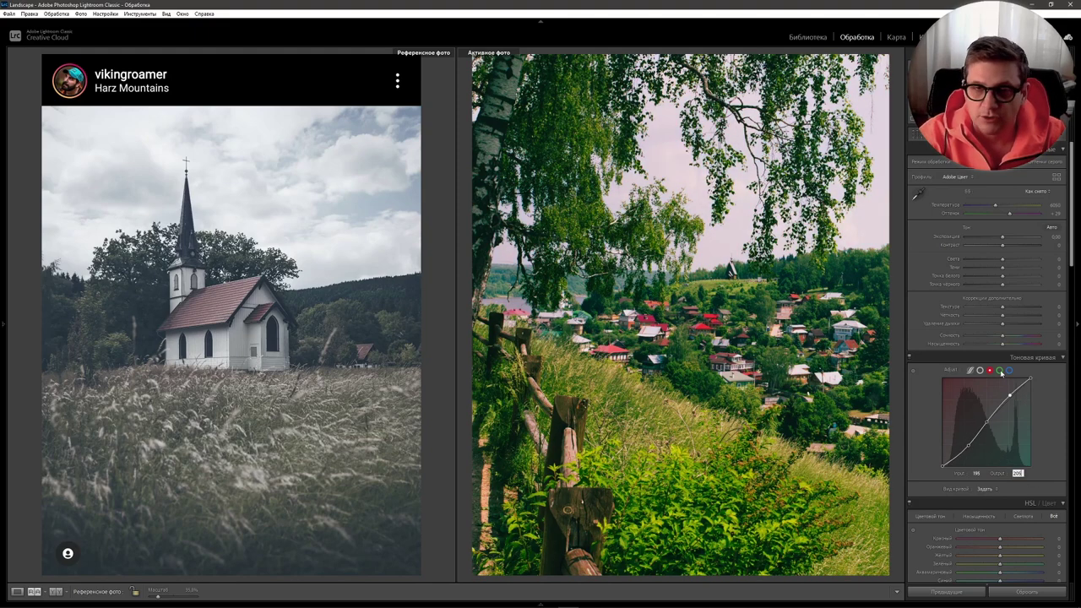
click(999, 370)
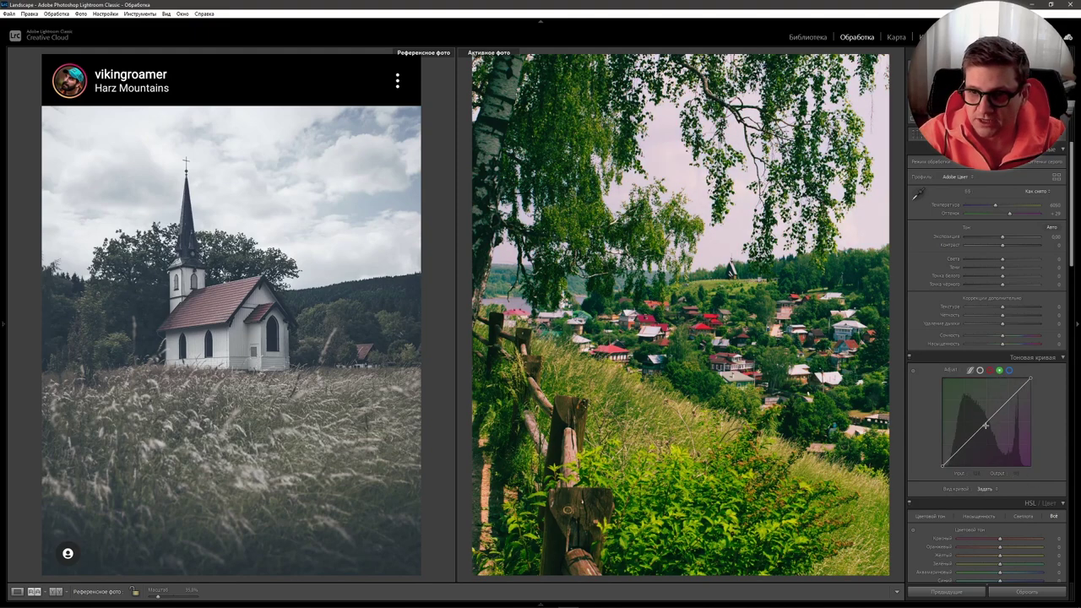
Add a midpoint to the green channel curve and close the curve presets list without choosing one.
click(988, 419)
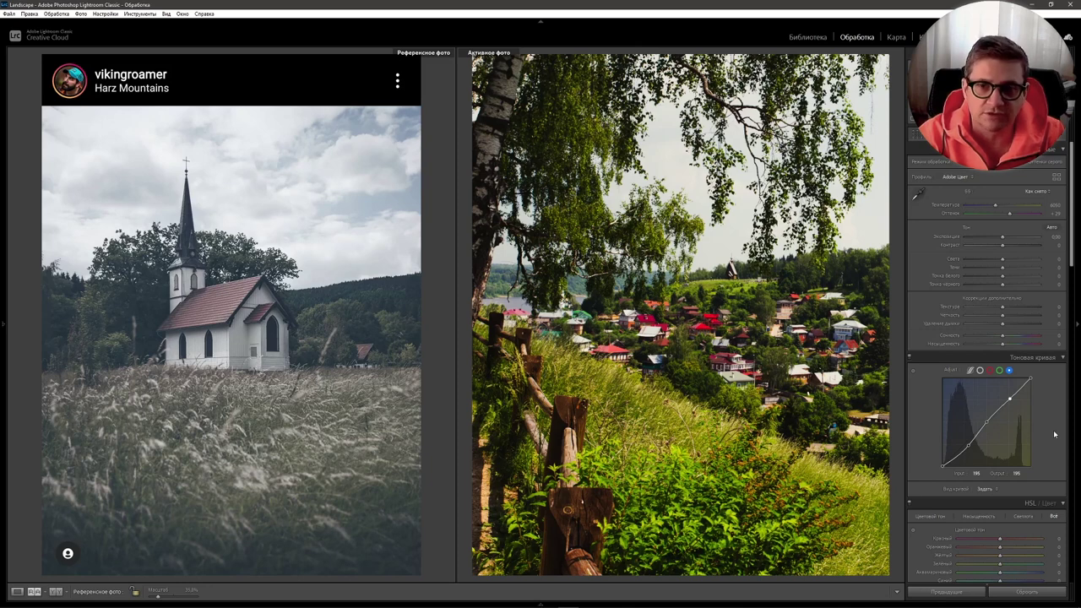
click(998, 490)
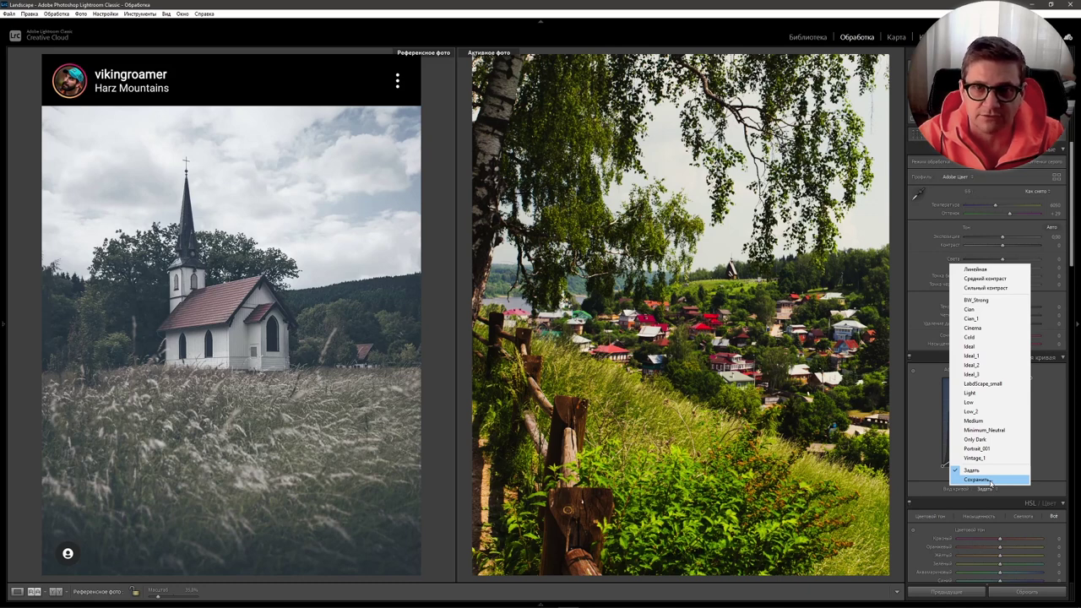
key(Escape)
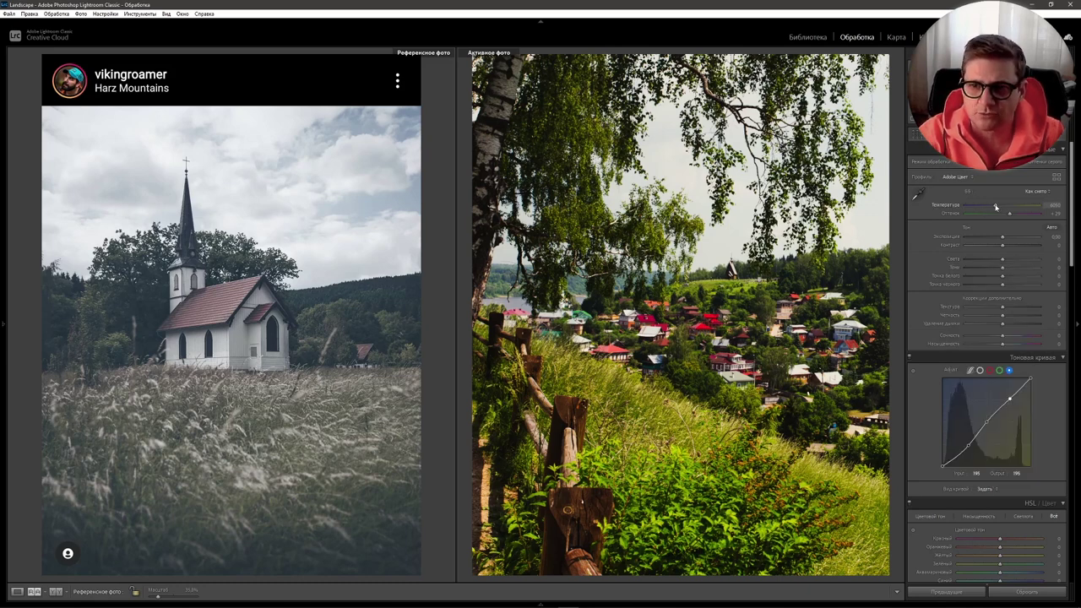
Cool the white balance temperature to about 5391.
drag(995, 207, 989, 205)
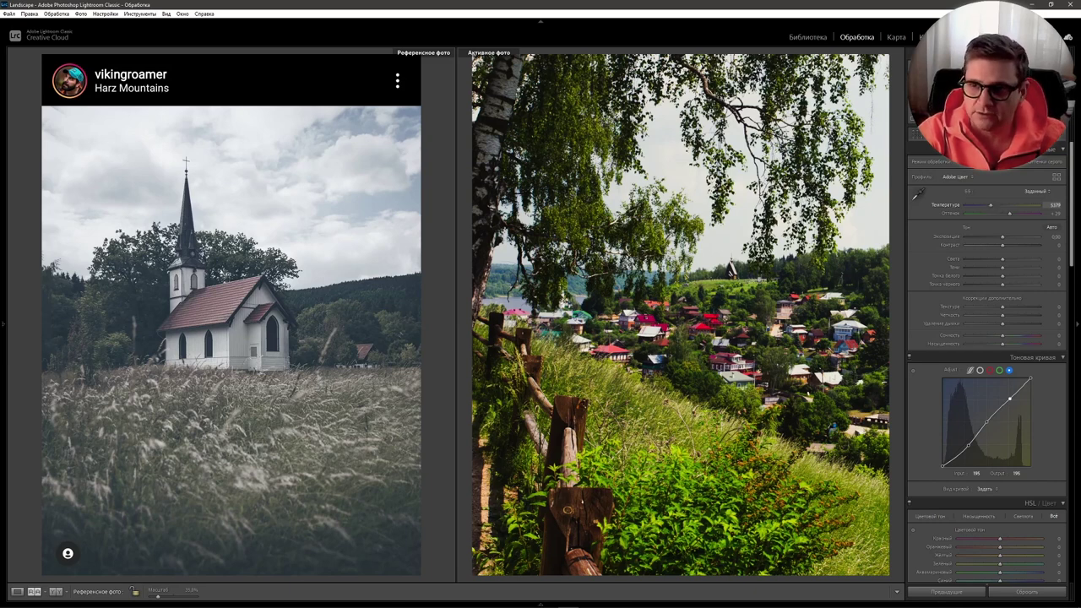
drag(989, 205, 990, 205)
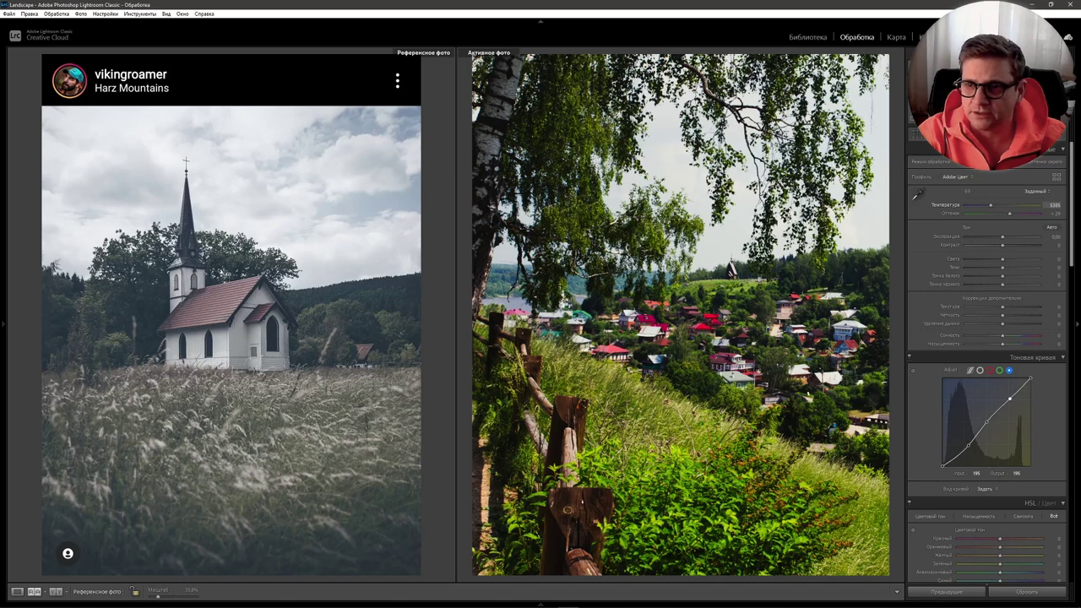
drag(989, 205, 990, 205)
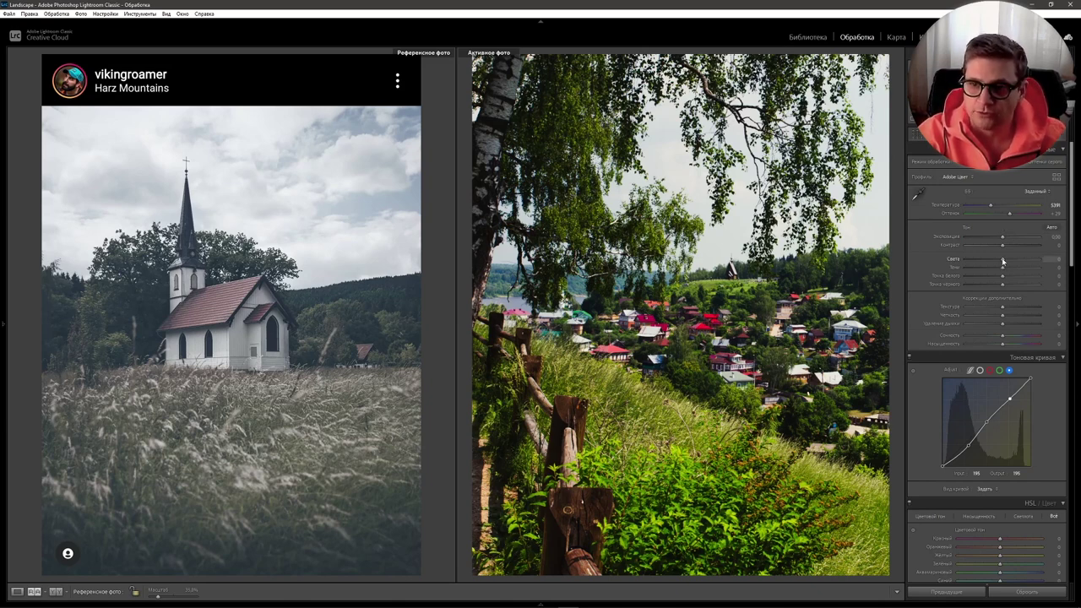
Pull highlights and whites to -100, lift the blacks to about +31, and add slight texture and clarity.
drag(1002, 261, 965, 259)
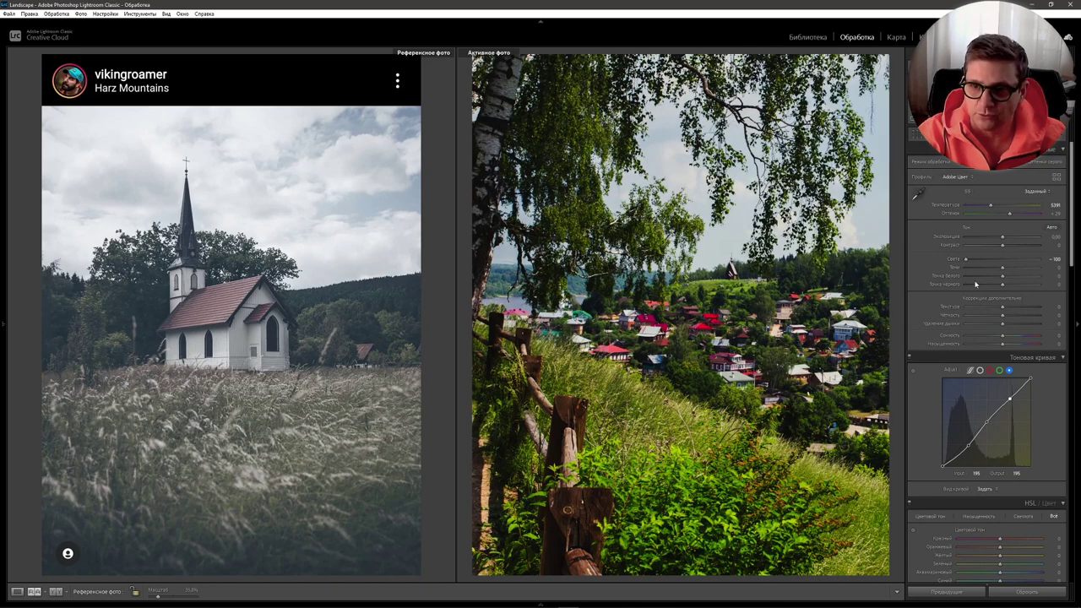
drag(1002, 277, 966, 277)
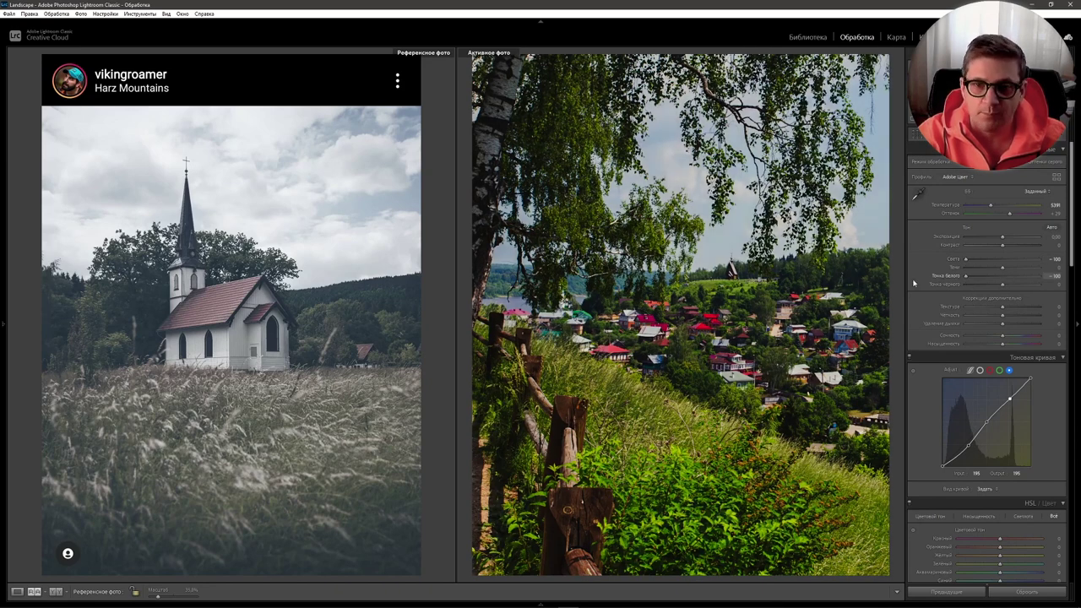
mouse_move(1070, 253)
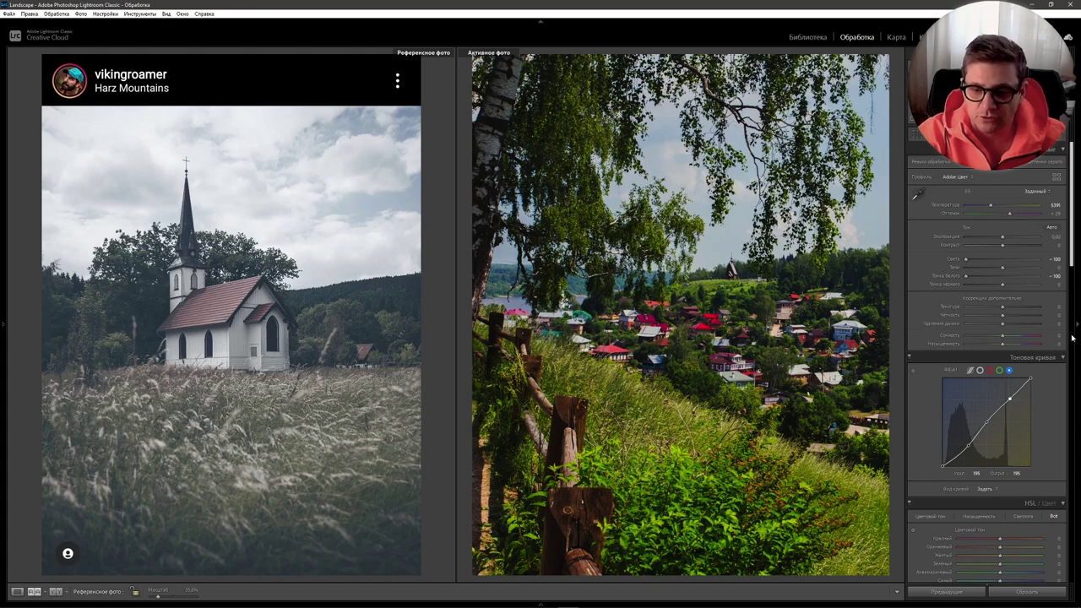
drag(1074, 246, 1066, 263)
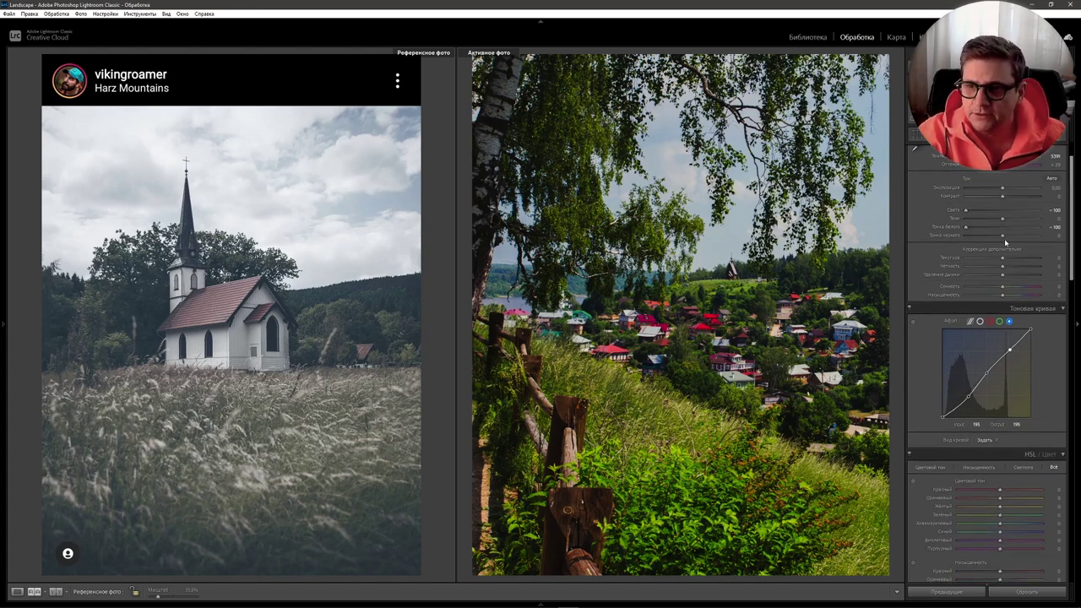
drag(1002, 235, 1010, 235)
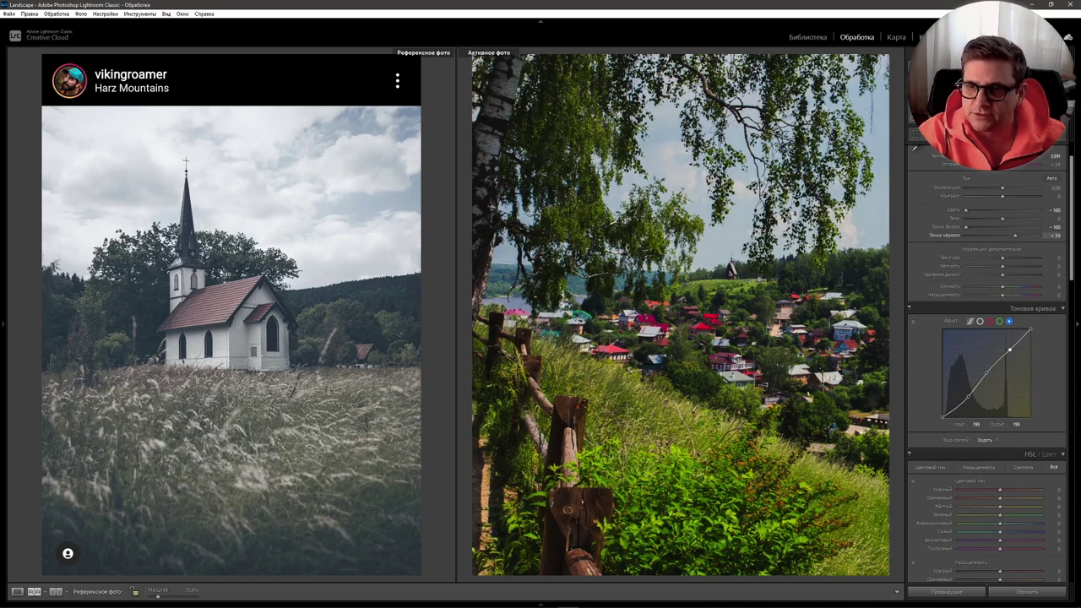
drag(1002, 257, 1004, 257)
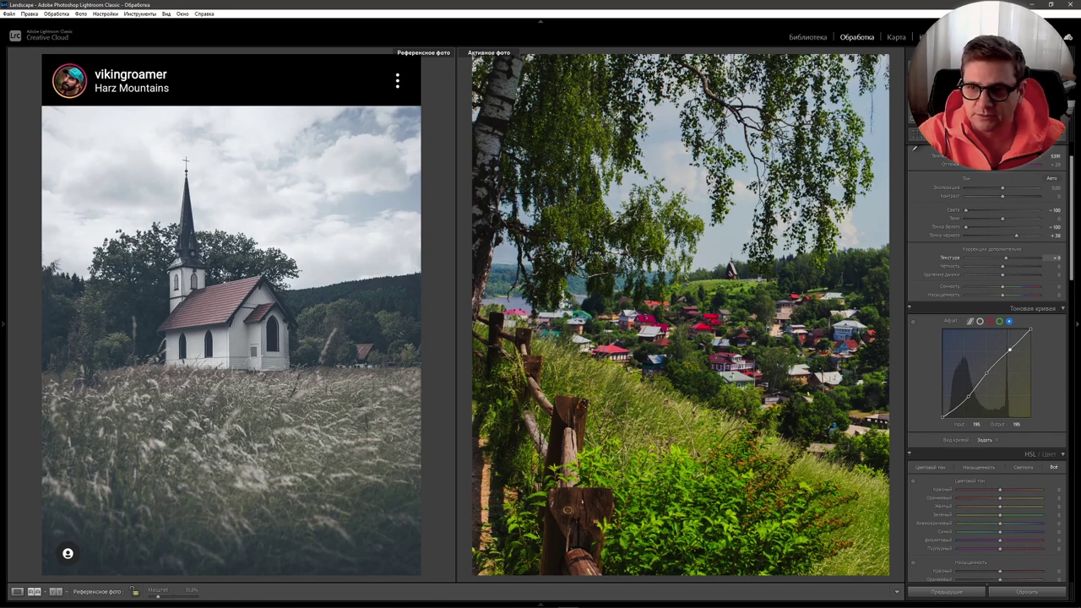
drag(1002, 265, 1004, 265)
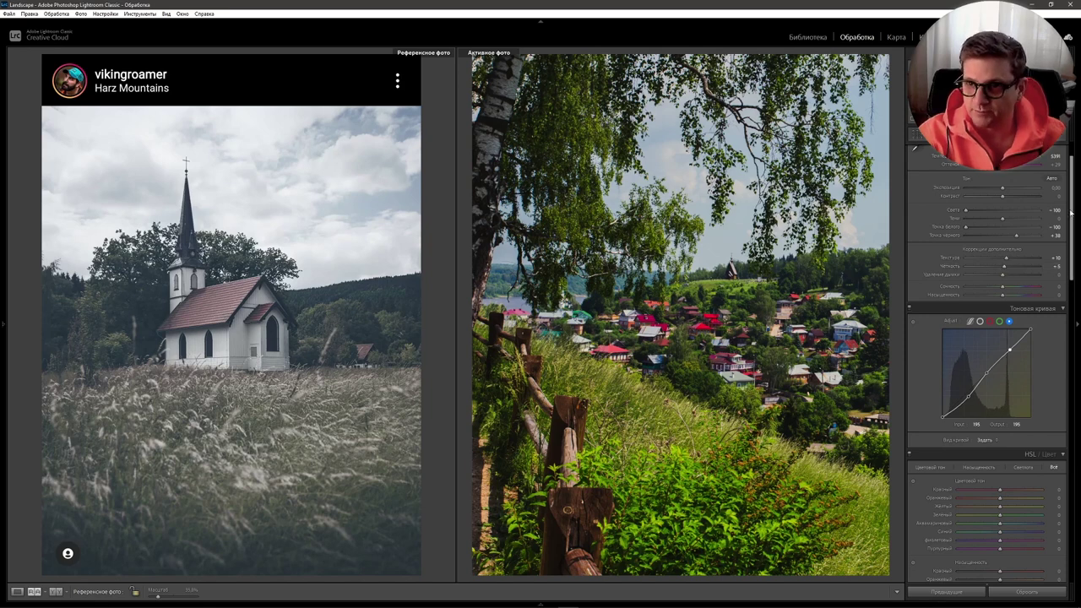
drag(1071, 213, 1071, 281)
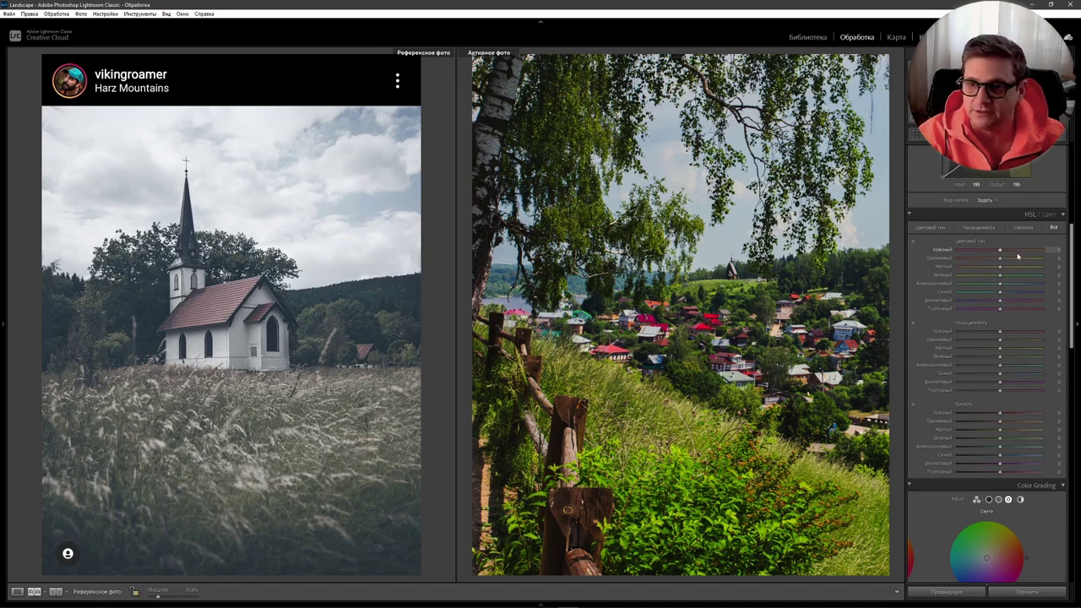
Shift the red hue to about +41 and lower red saturation, keeping yellow hue at zero.
drag(1000, 251, 1020, 251)
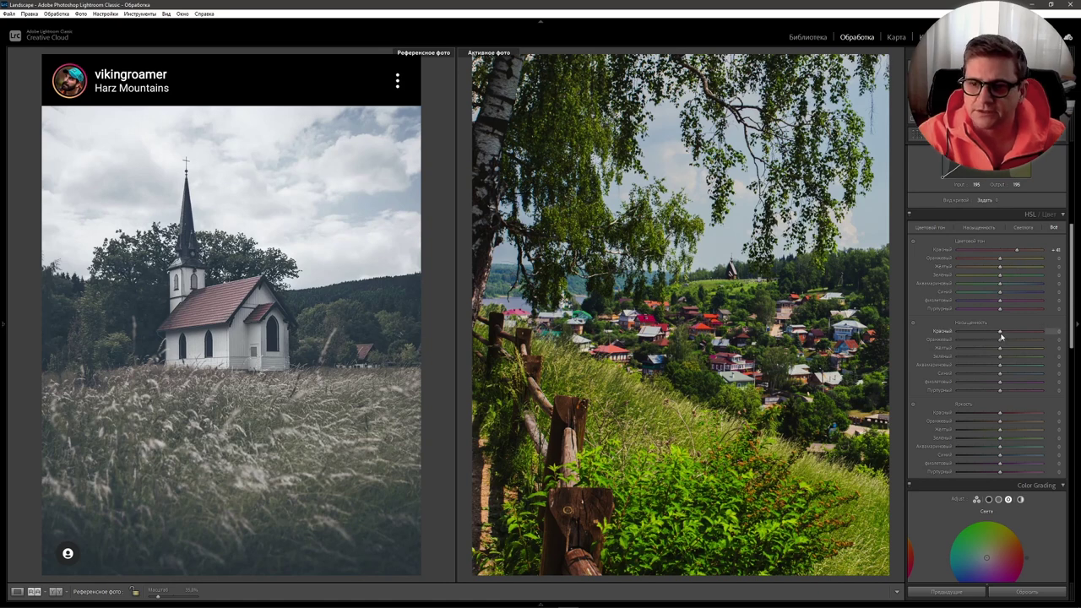
drag(1001, 336, 973, 338)
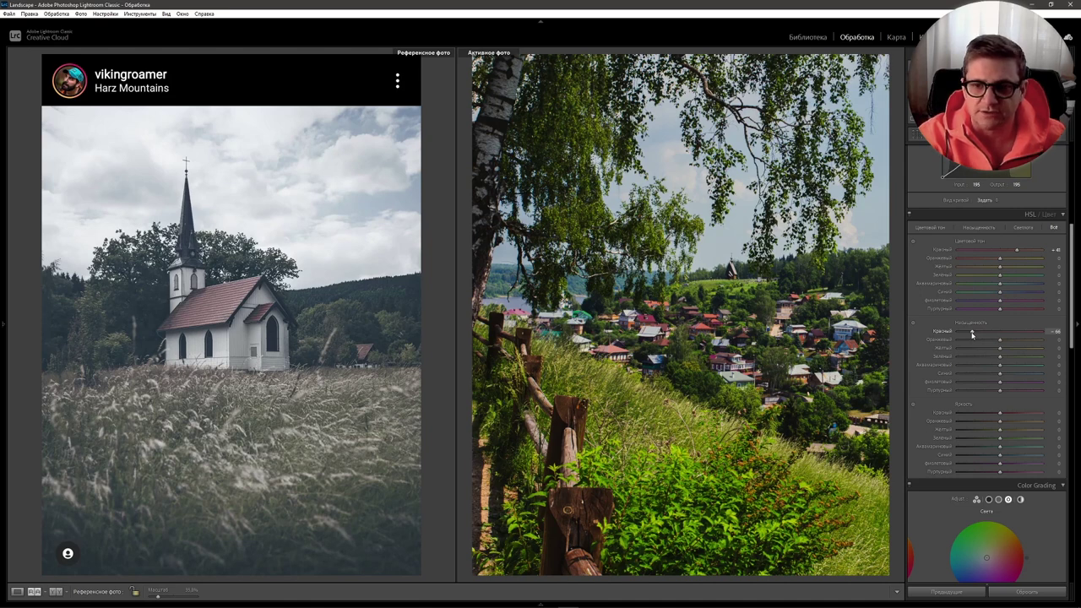
drag(999, 267, 979, 270)
double_click(979, 270)
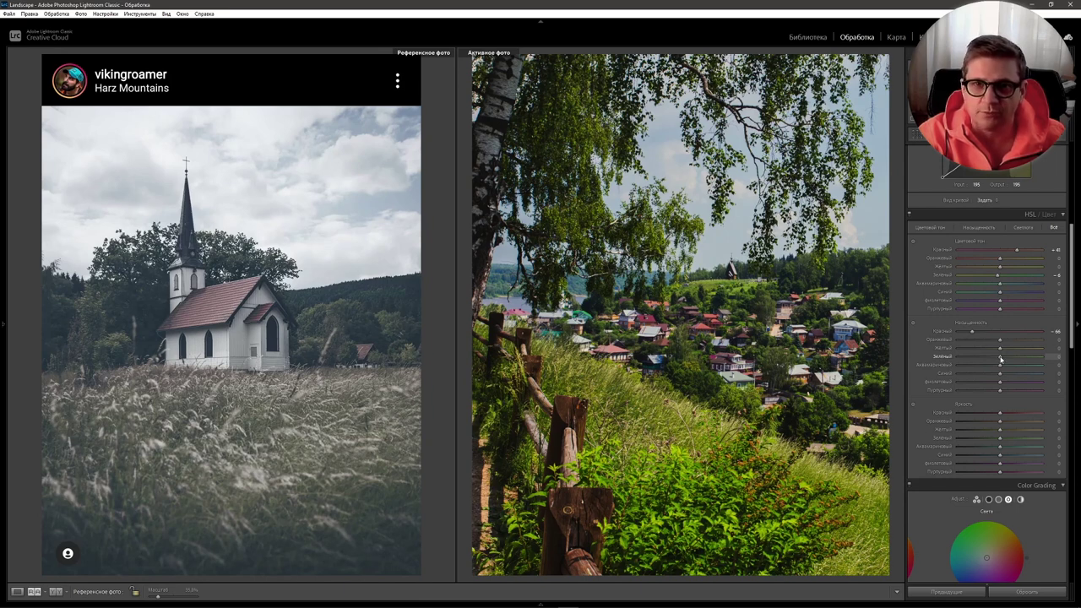
Desaturate greens to -100 and reduce yellow and orange saturation.
drag(1001, 360, 951, 359)
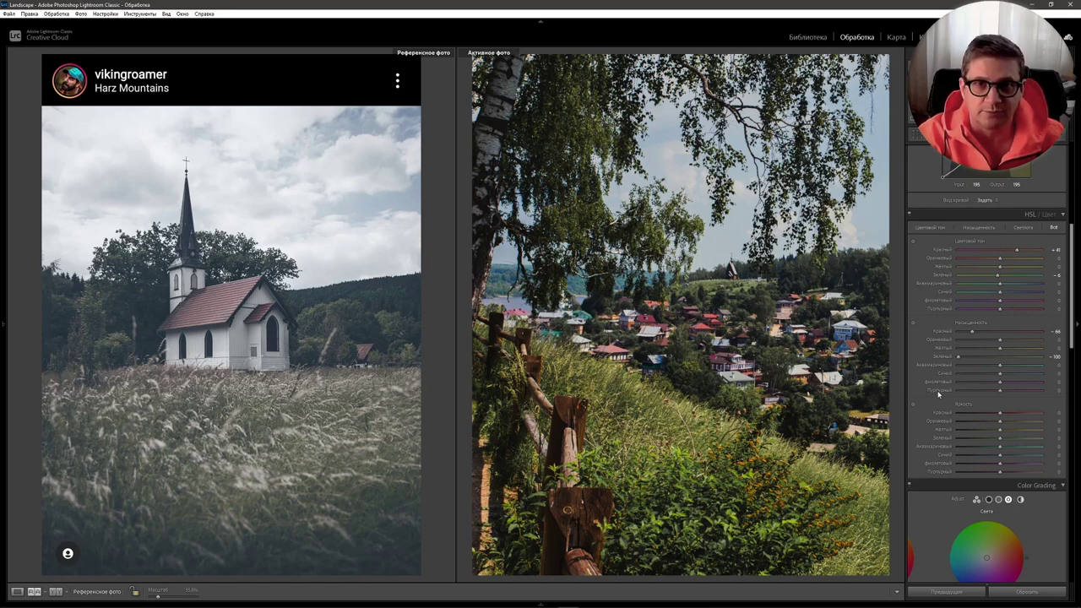
drag(1000, 347, 967, 347)
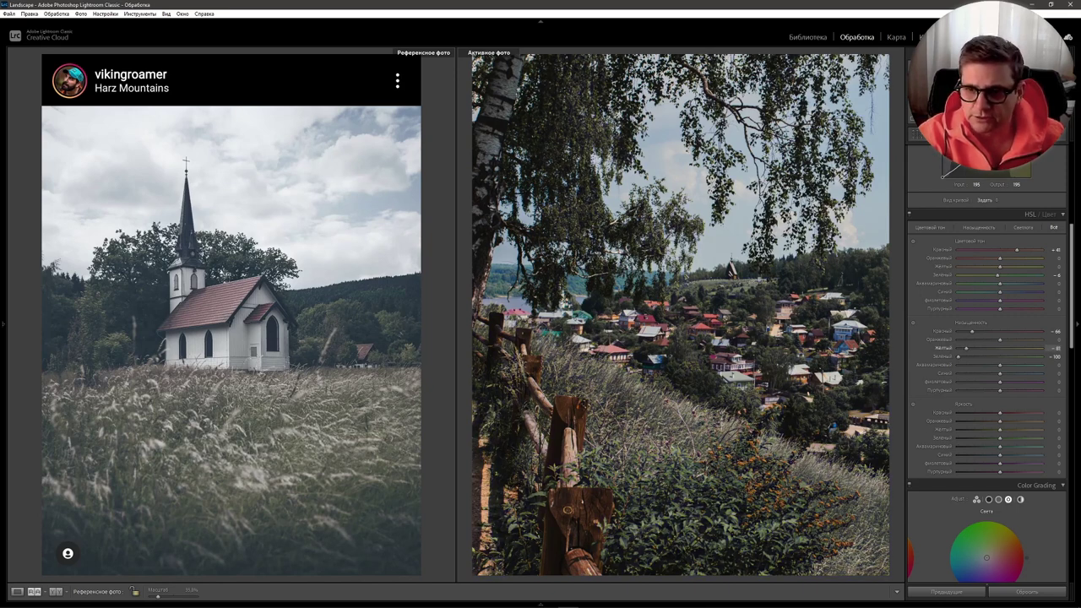
drag(976, 347, 973, 347)
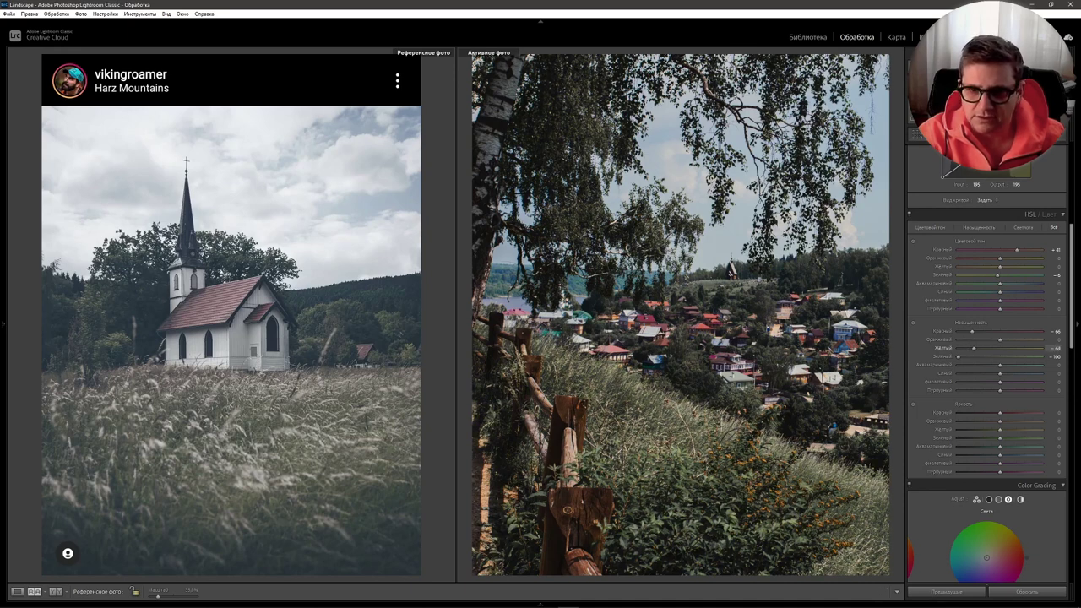
drag(976, 347, 985, 349)
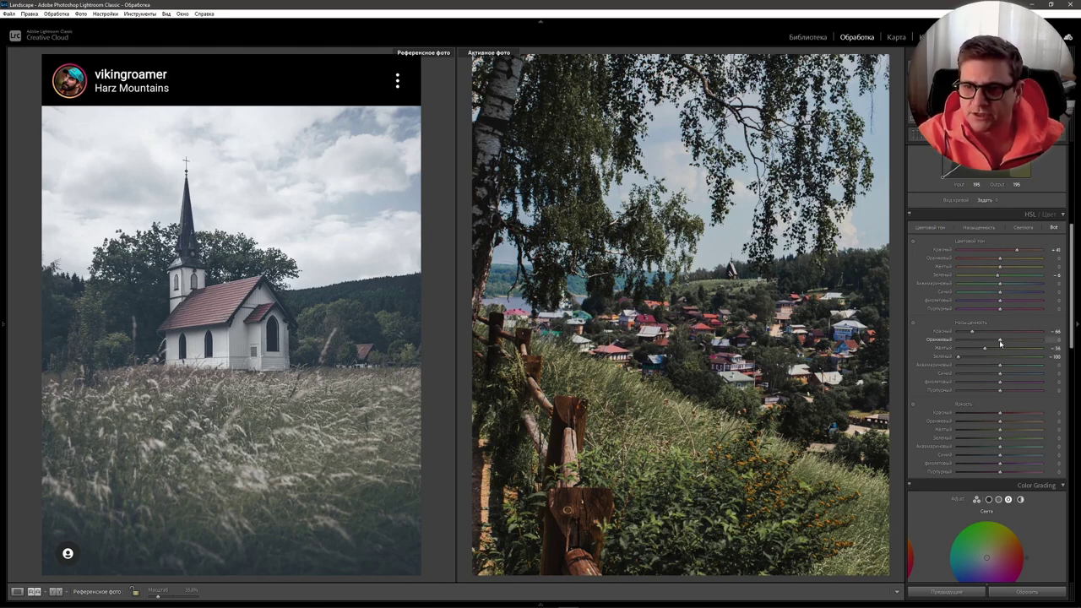
drag(1000, 342, 979, 340)
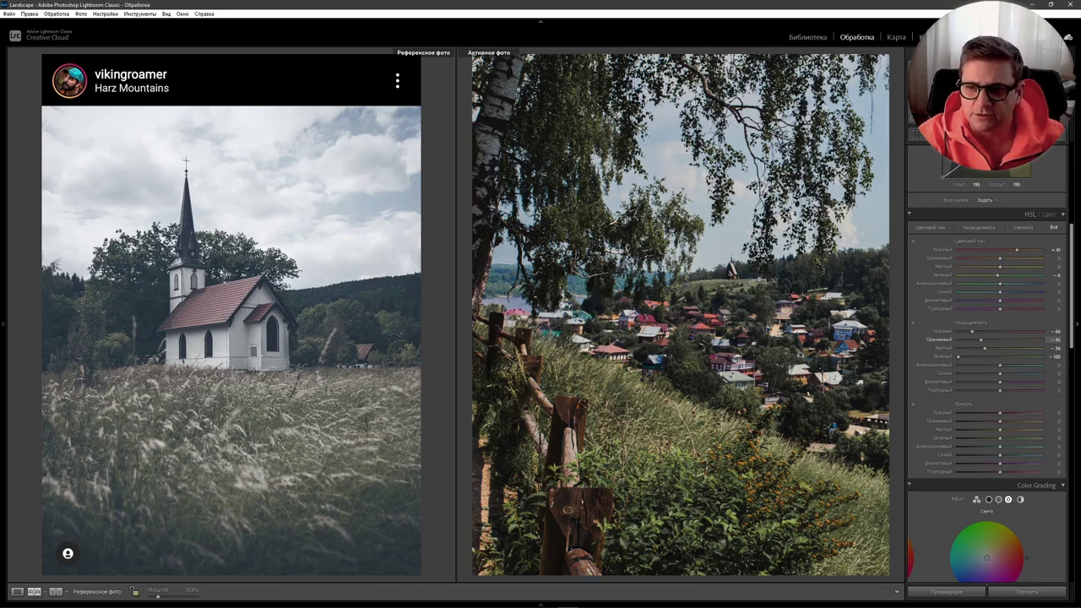
drag(982, 339, 980, 339)
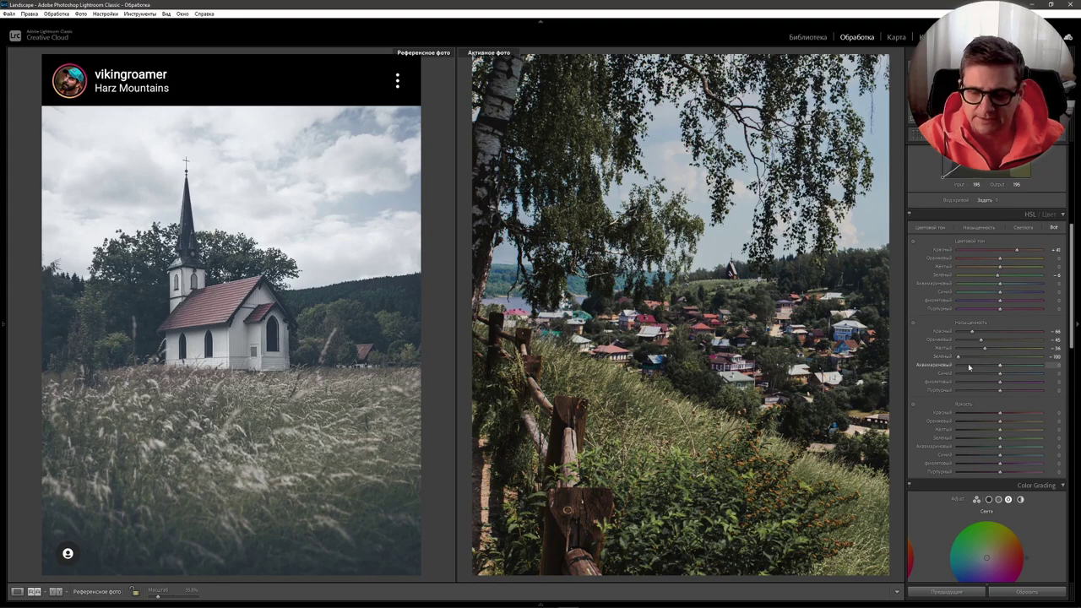
Cut HSL saturation for aqua to about -80, blue to -40, and purple and magenta to -100.
click(571, 325)
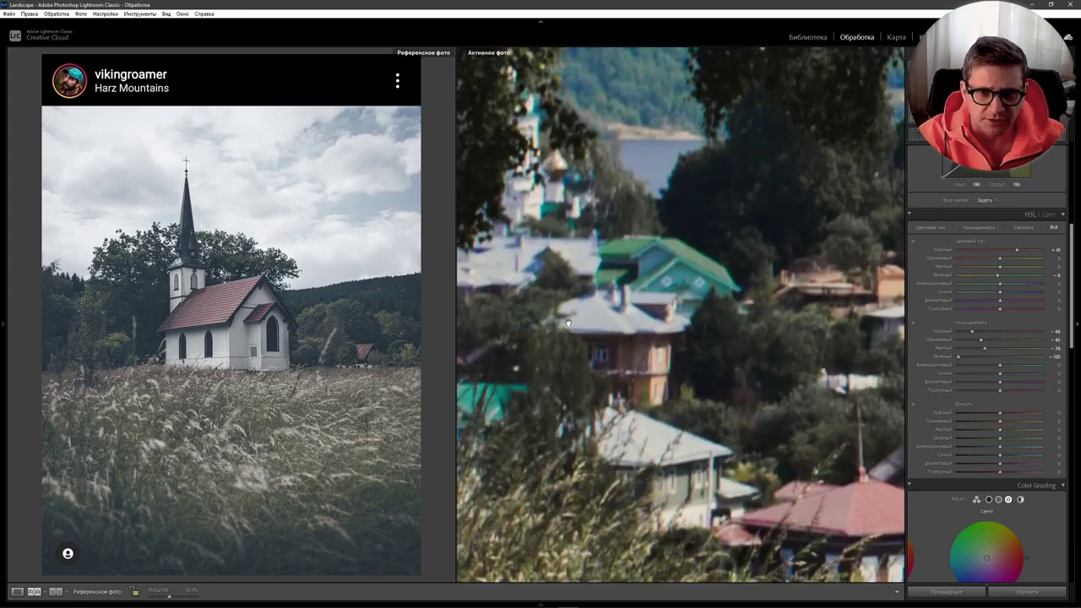
click(682, 276)
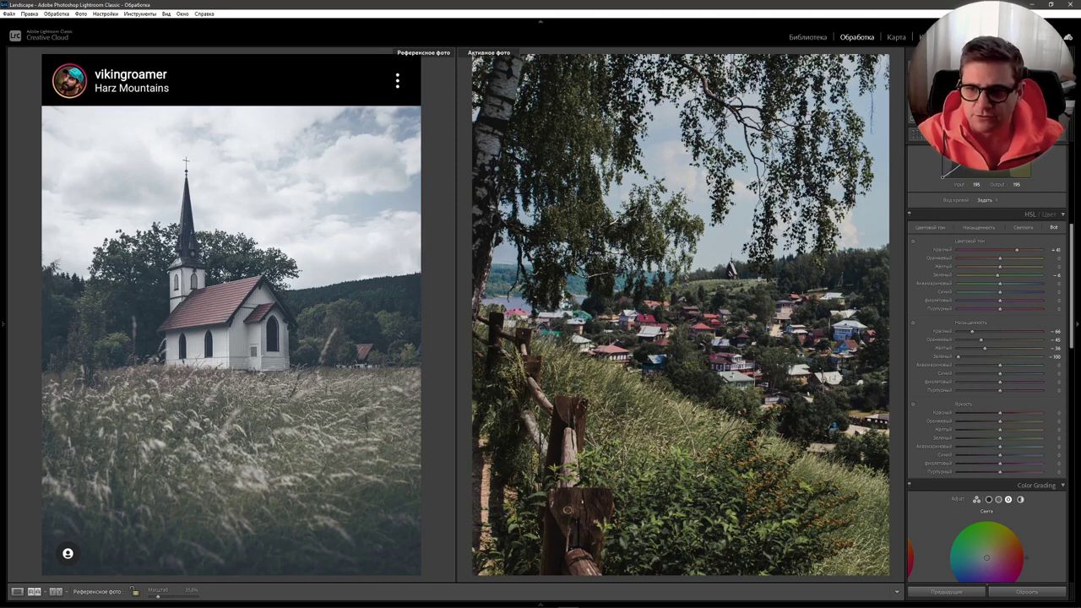
drag(998, 364, 960, 370)
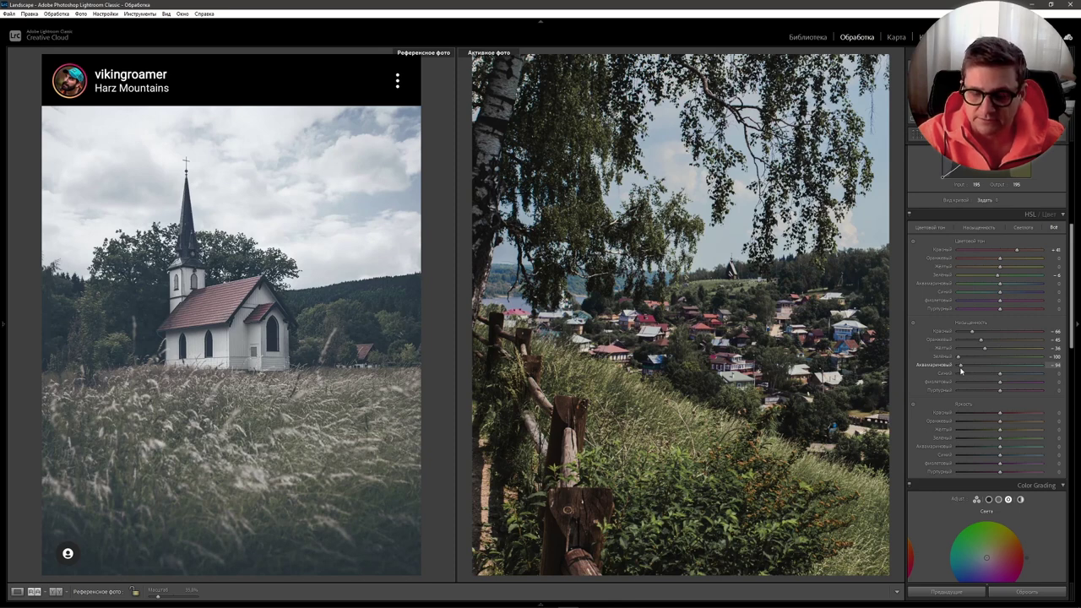
drag(960, 370, 963, 370)
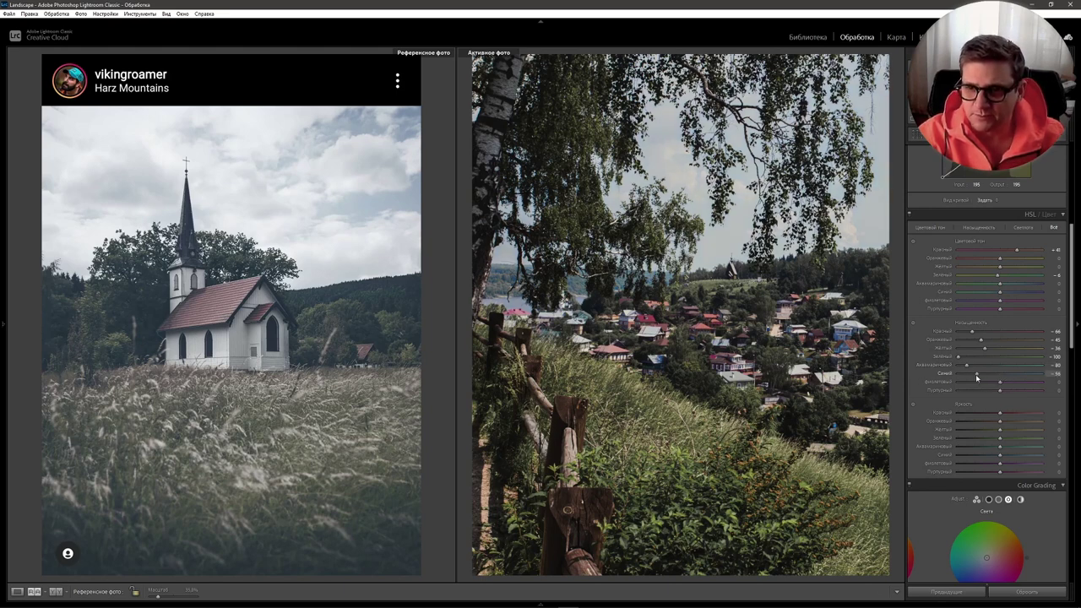
mouse_move(1000, 375)
mouse_down()
mouse_move(974, 375)
mouse_move(984, 377)
mouse_up()
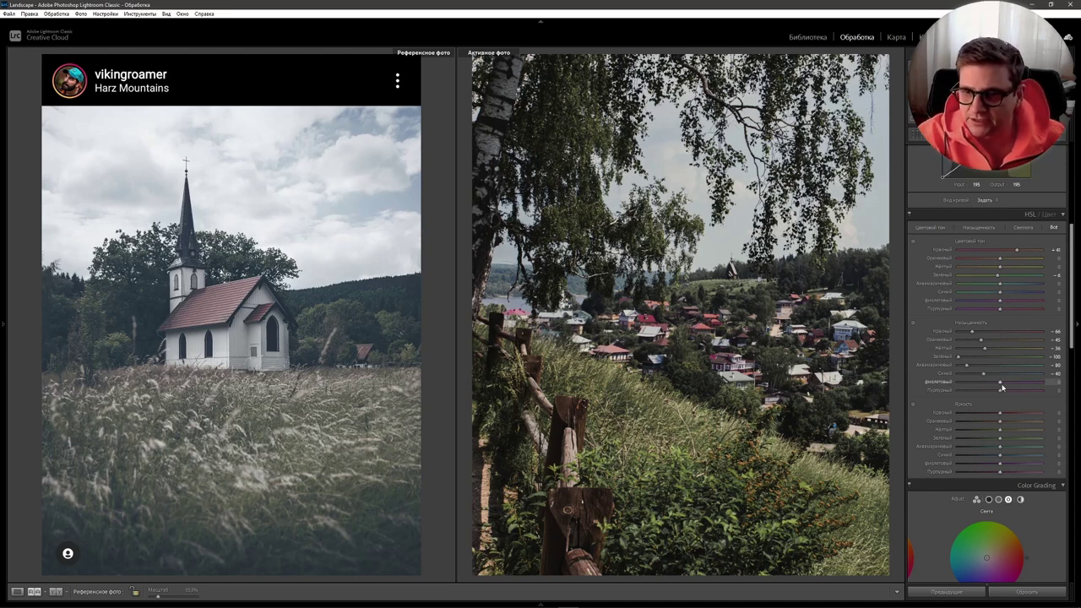
drag(1000, 385, 956, 384)
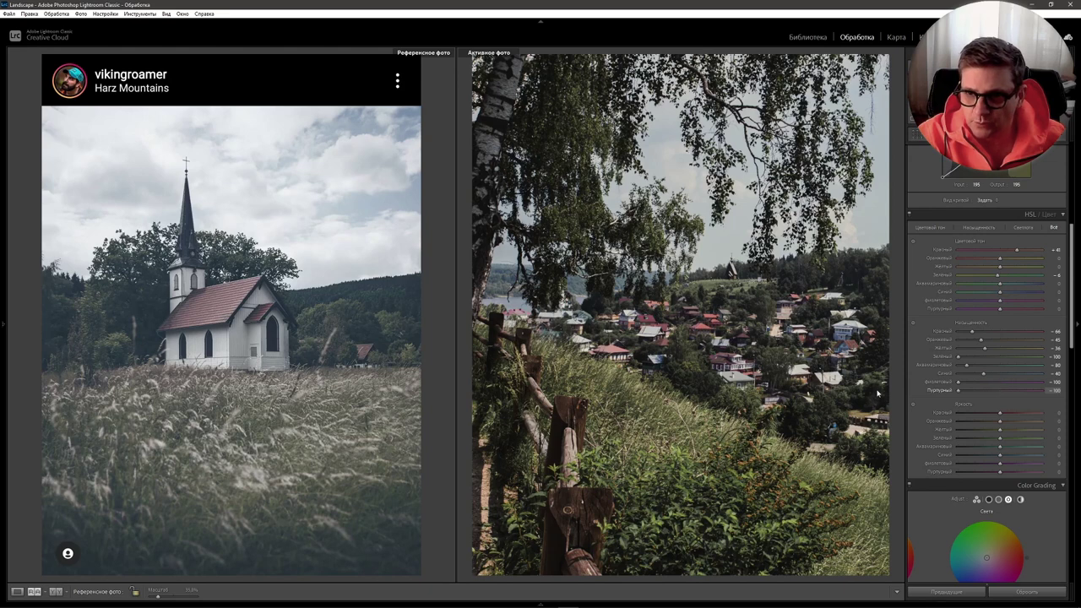
drag(1001, 394, 879, 392)
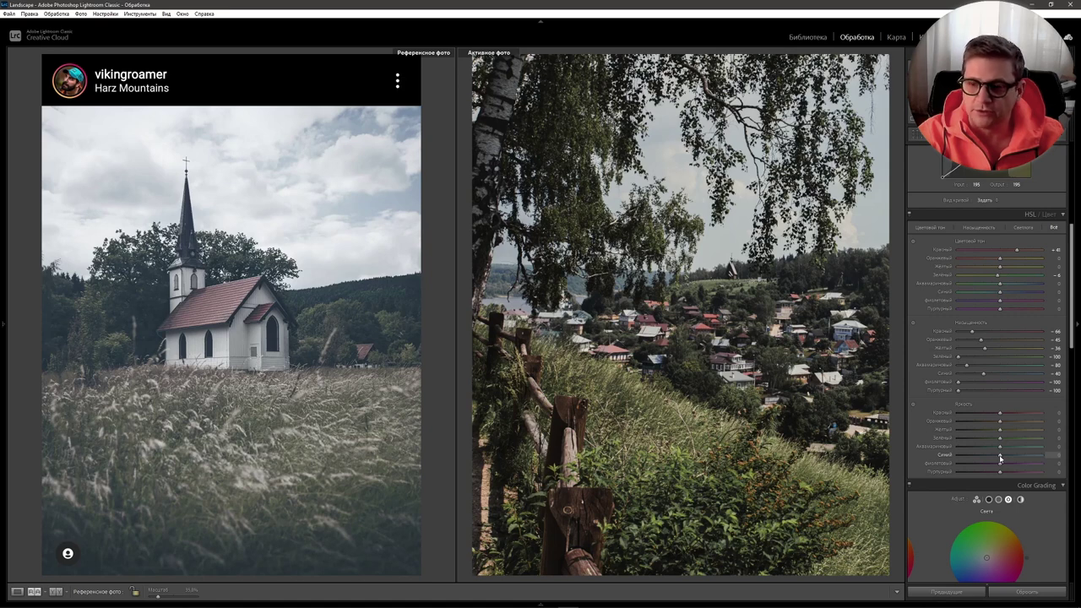
Set HSL luminance to blues -28, yellows +32, greens -30, and adjust reds and oranges.
drag(1000, 458, 986, 456)
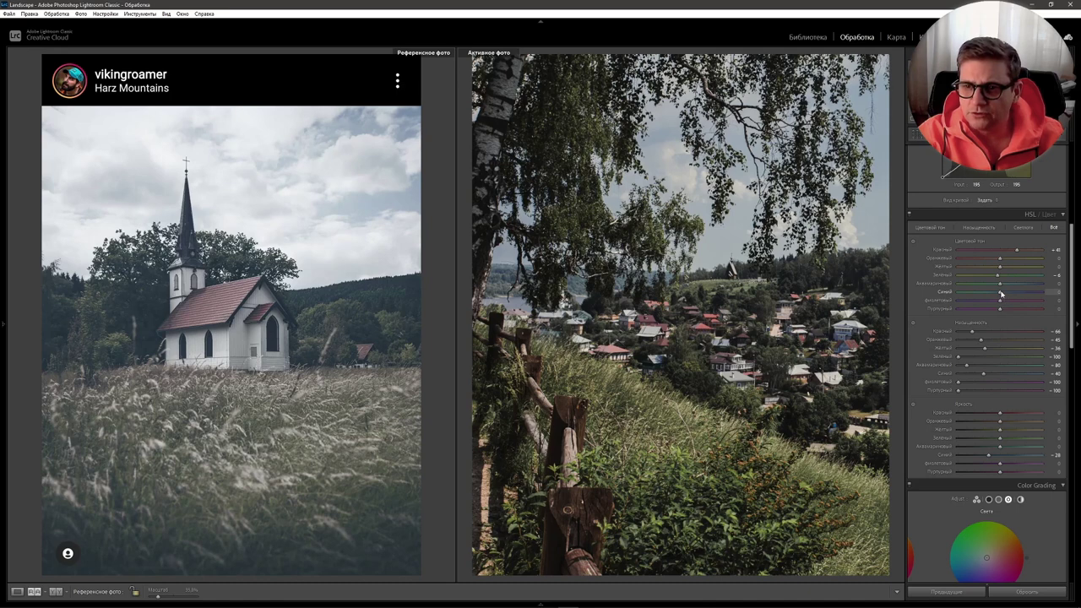
drag(1000, 295, 996, 292)
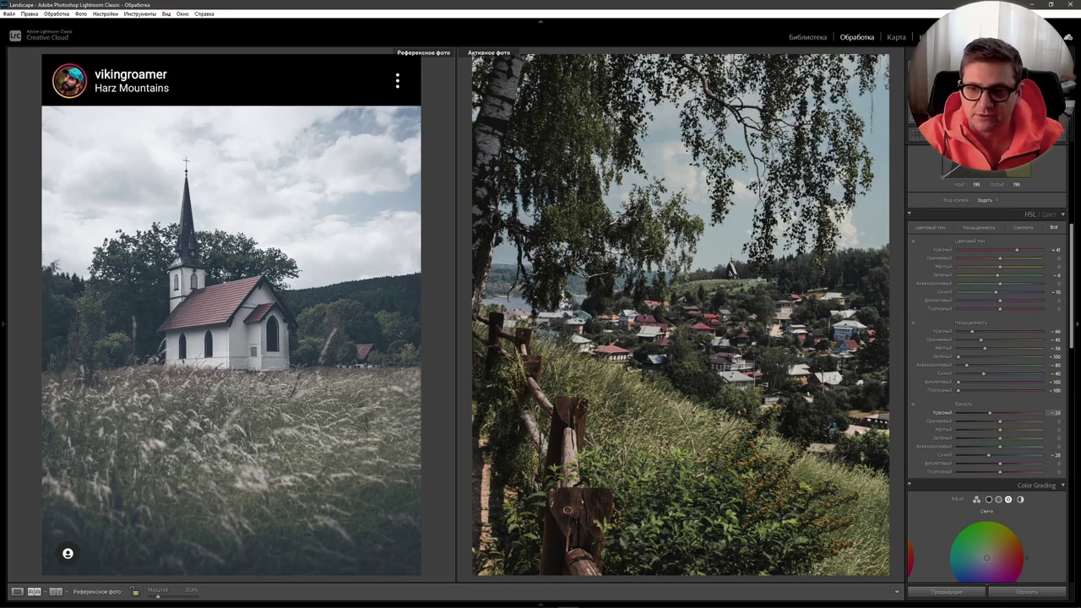
drag(1053, 412, 1050, 412)
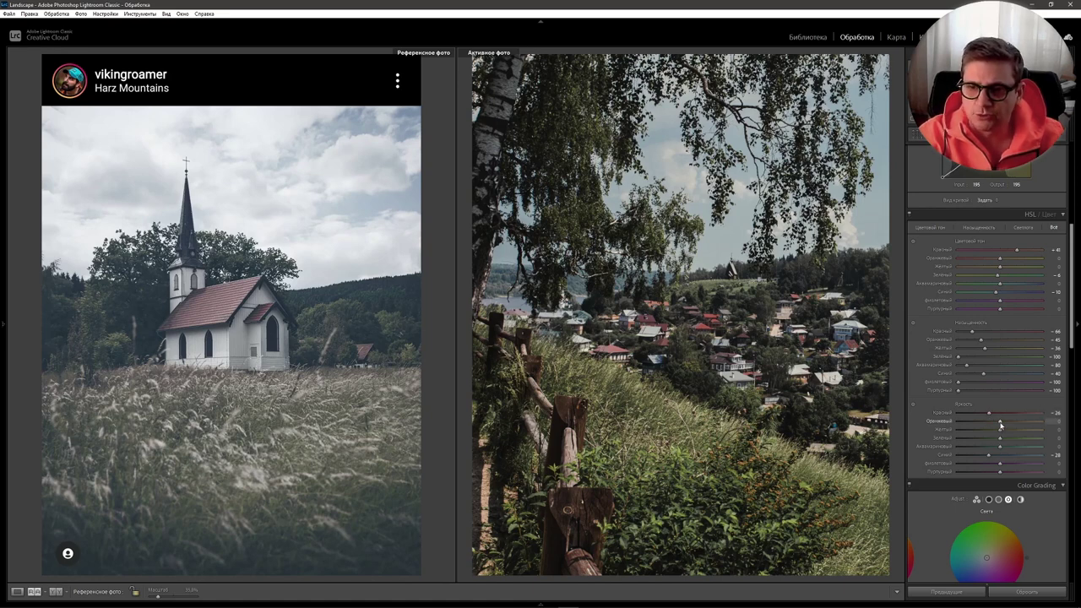
drag(1001, 424, 993, 422)
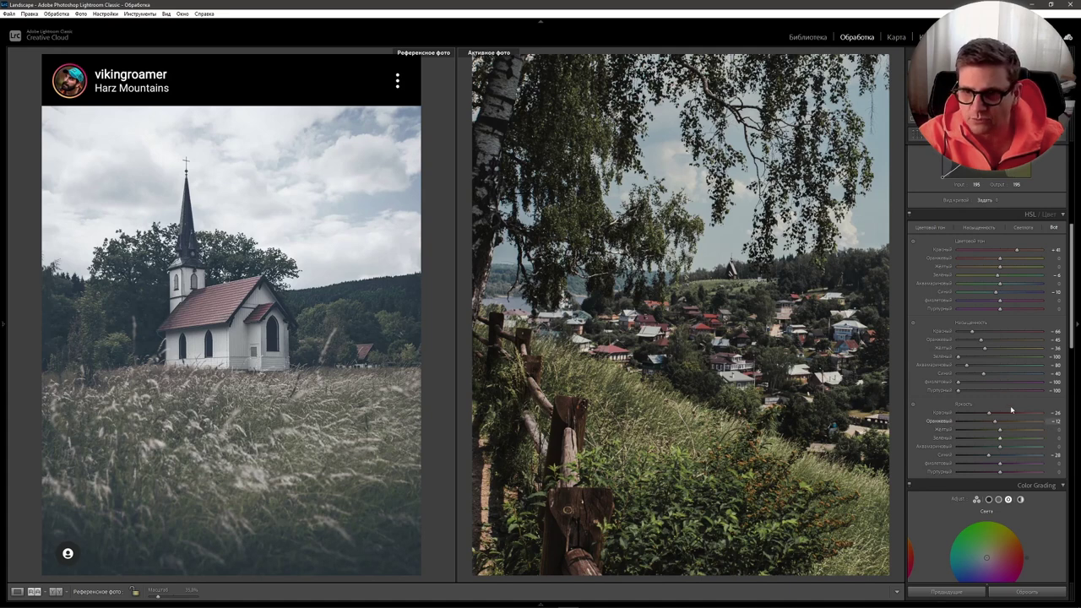
drag(1000, 432, 1012, 430)
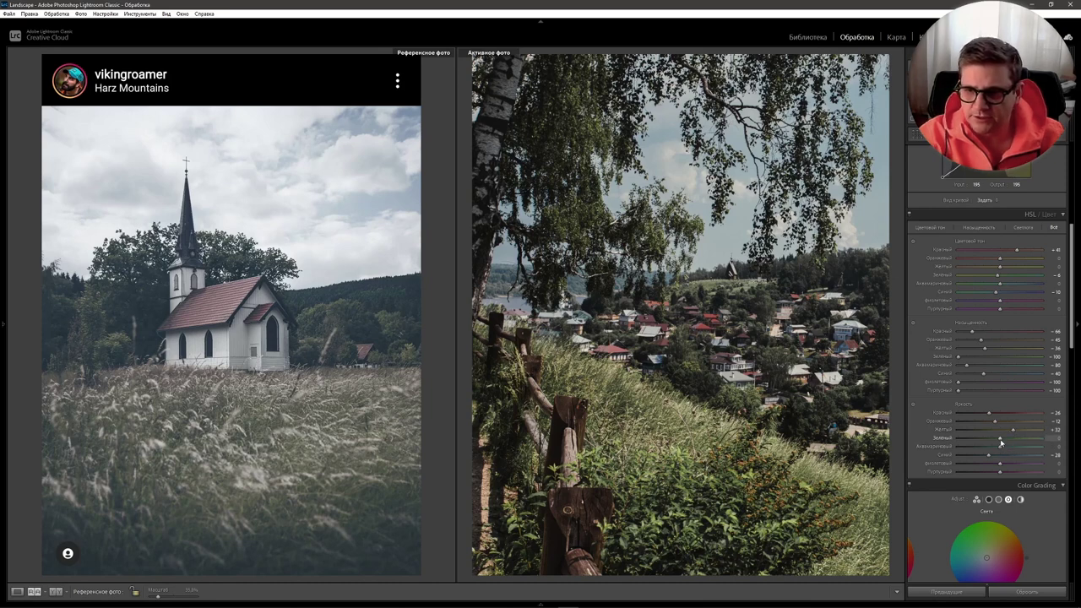
drag(1000, 437, 987, 438)
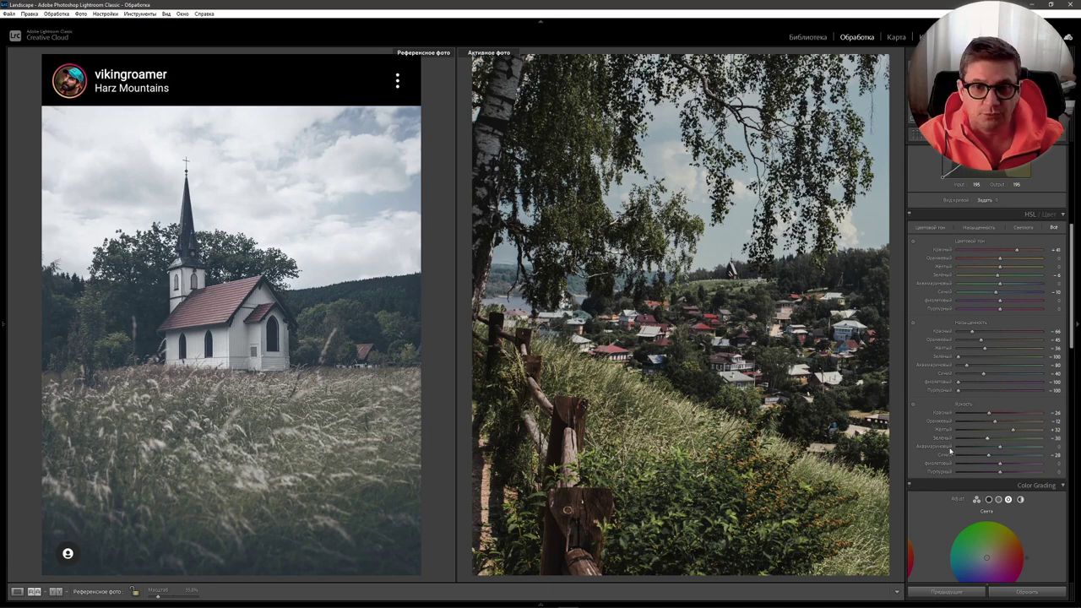
Add a post-crop vignette with amount -64, midpoint 30, roundness -40 and feather 80.
scroll(932, 452, down, 5)
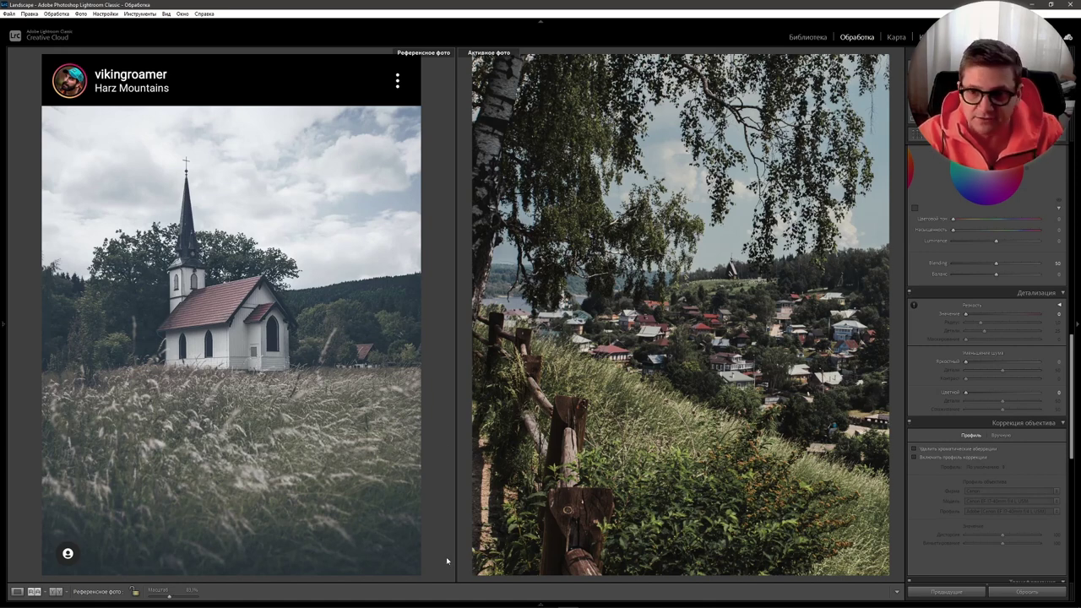
drag(1074, 423, 1074, 549)
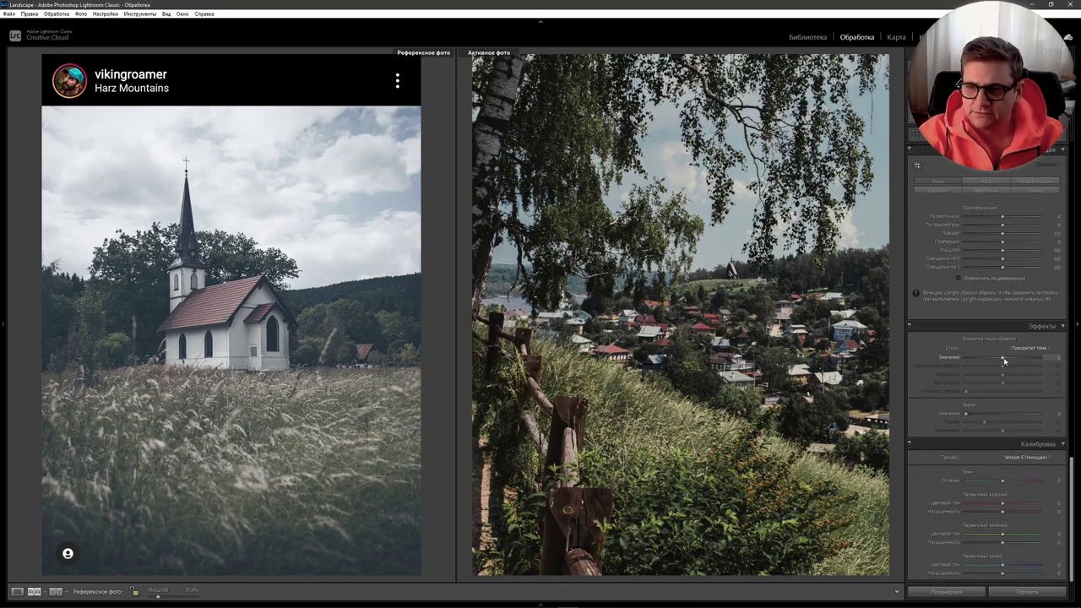
drag(1002, 358, 981, 358)
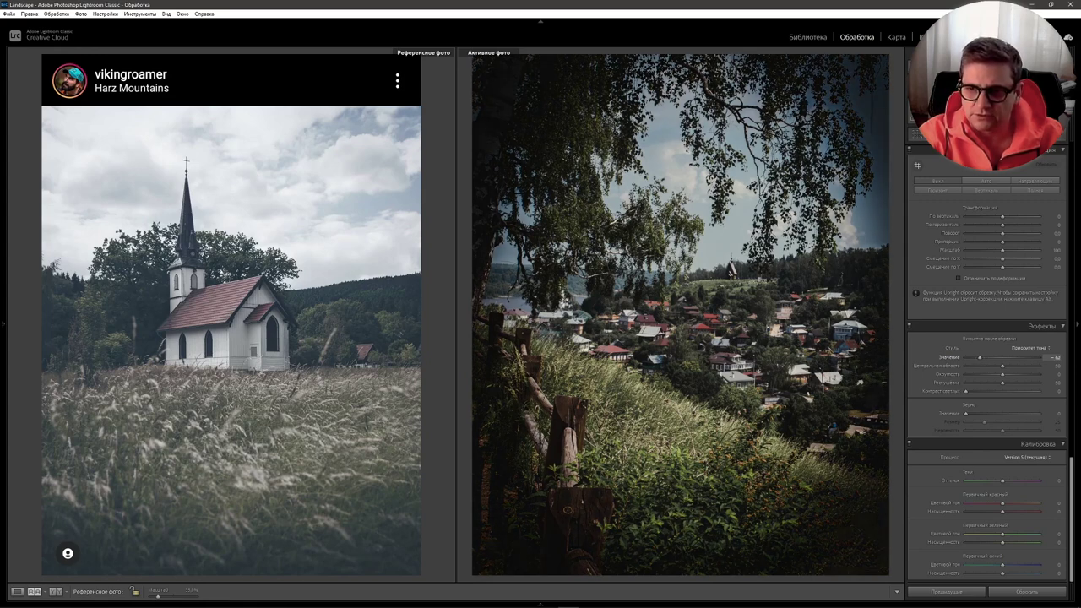
drag(980, 358, 979, 358)
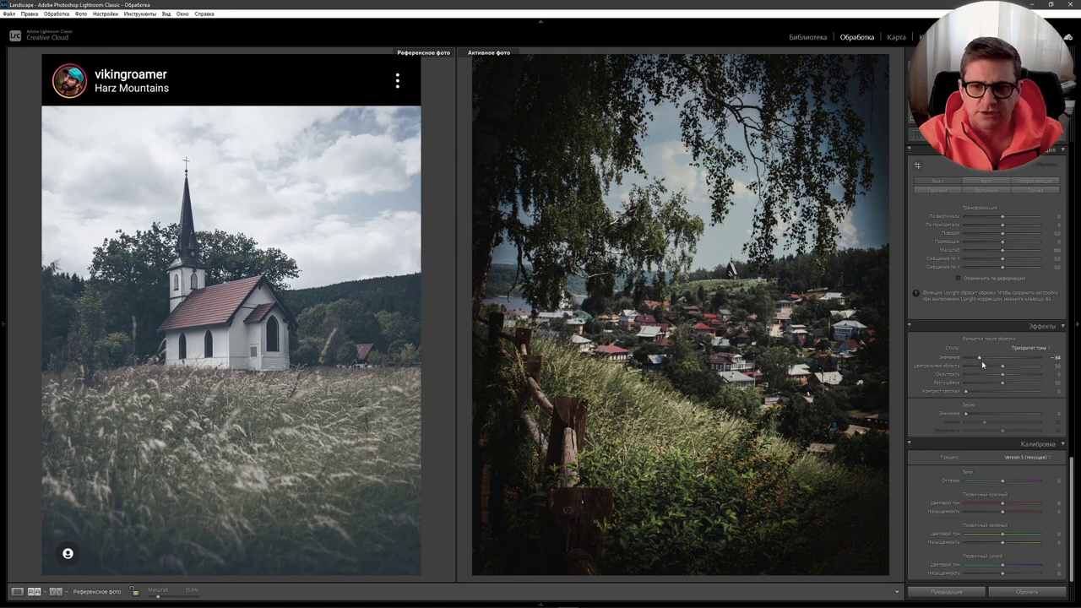
click(987, 364)
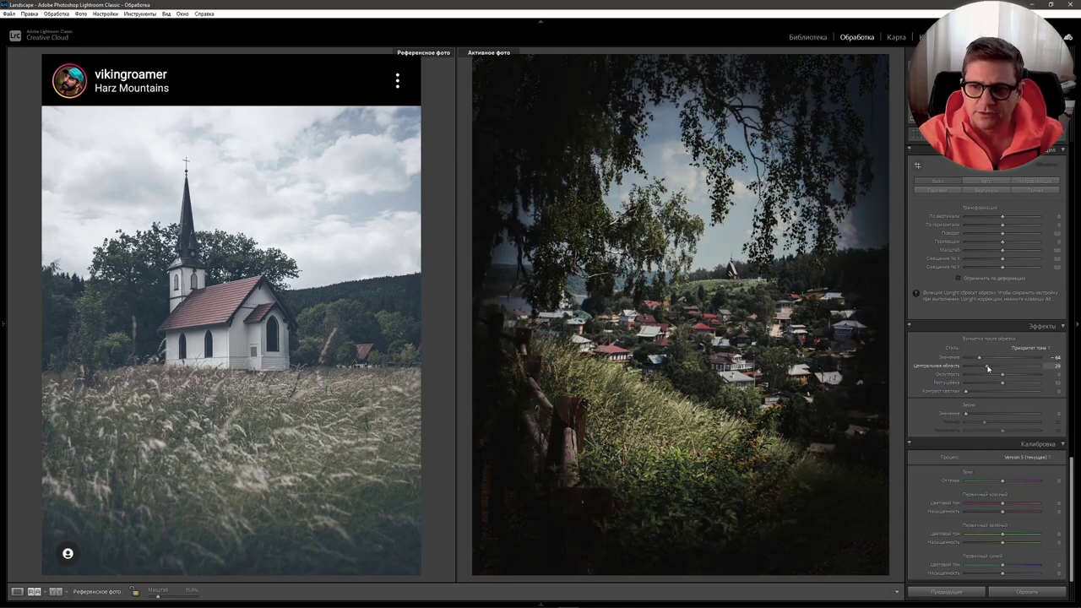
drag(987, 367, 988, 365)
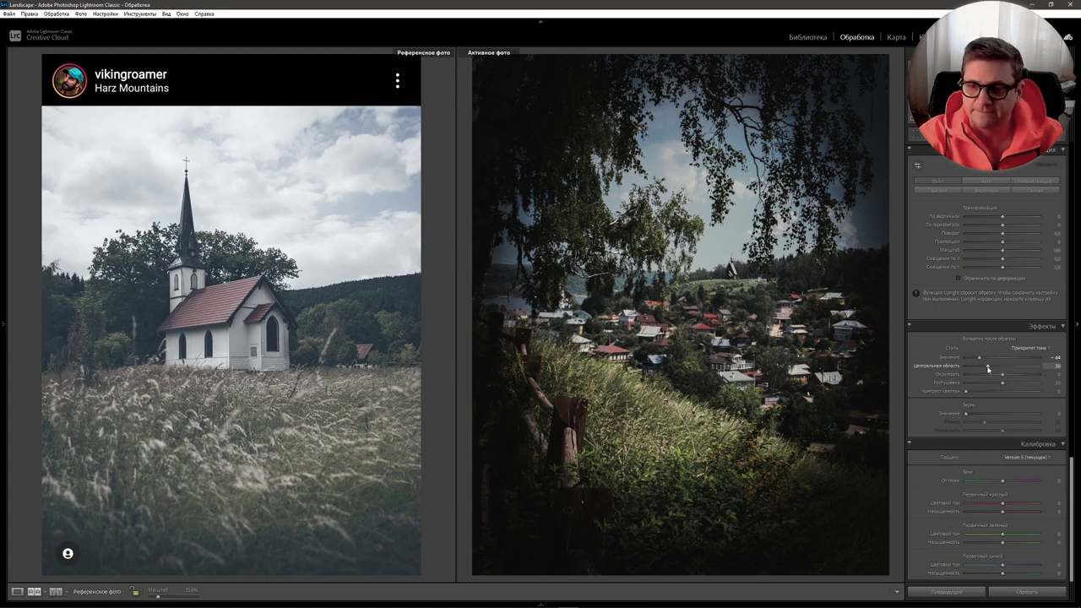
drag(1001, 374, 988, 374)
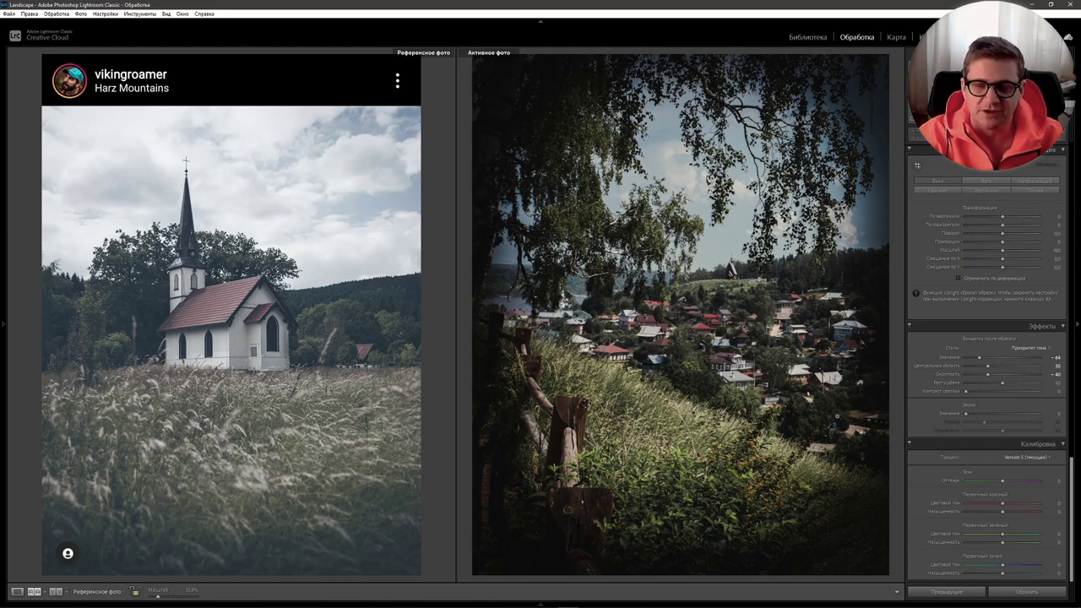
drag(1002, 383, 1028, 382)
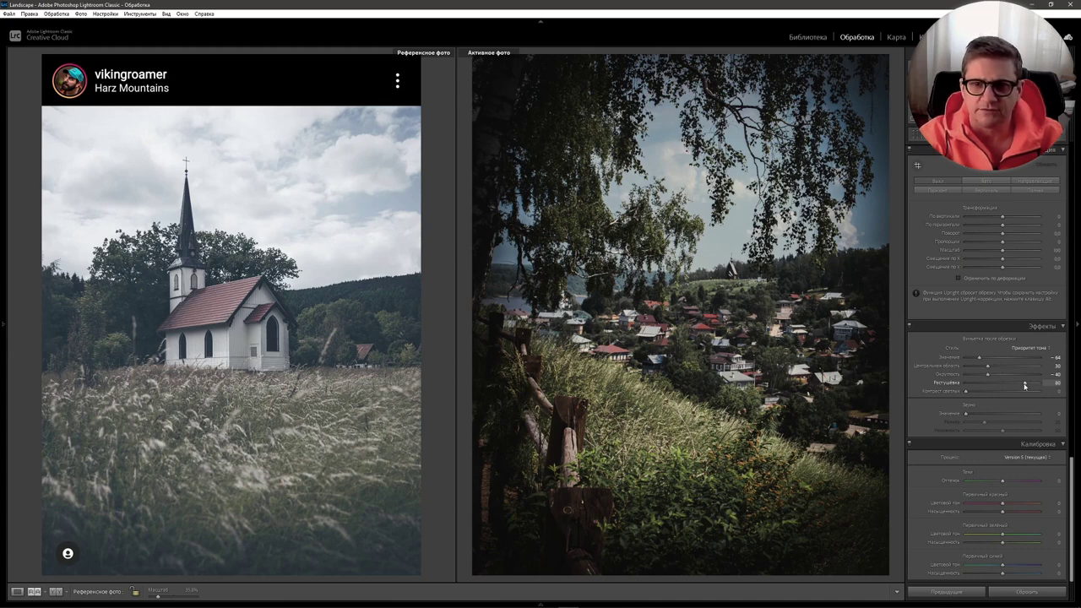
drag(1071, 506, 1074, 314)
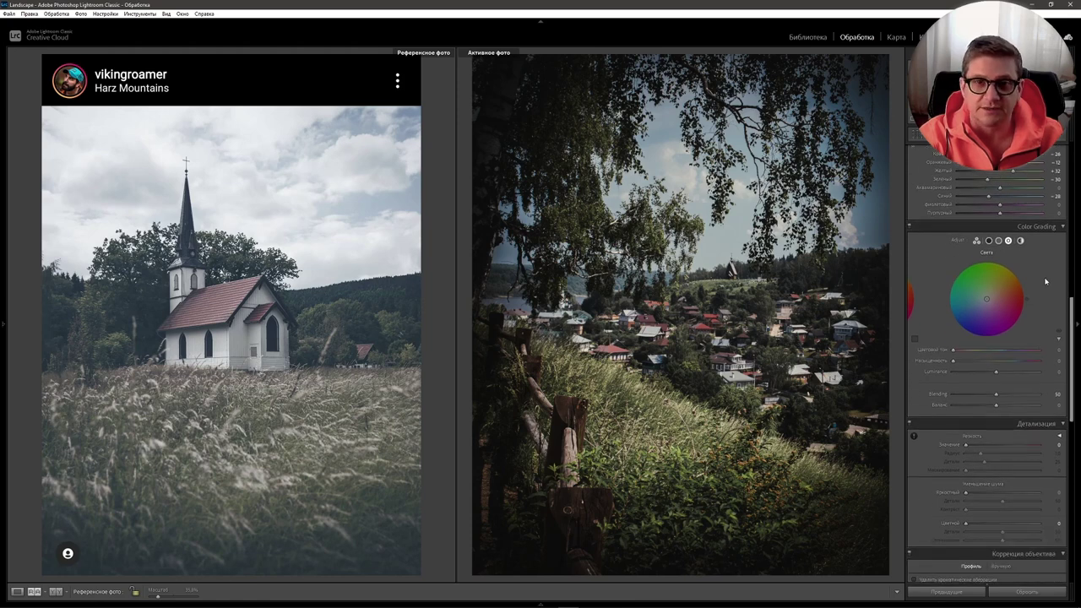
Raise the color grading shadows luminance to +80 and the exposure to +0.52.
click(989, 241)
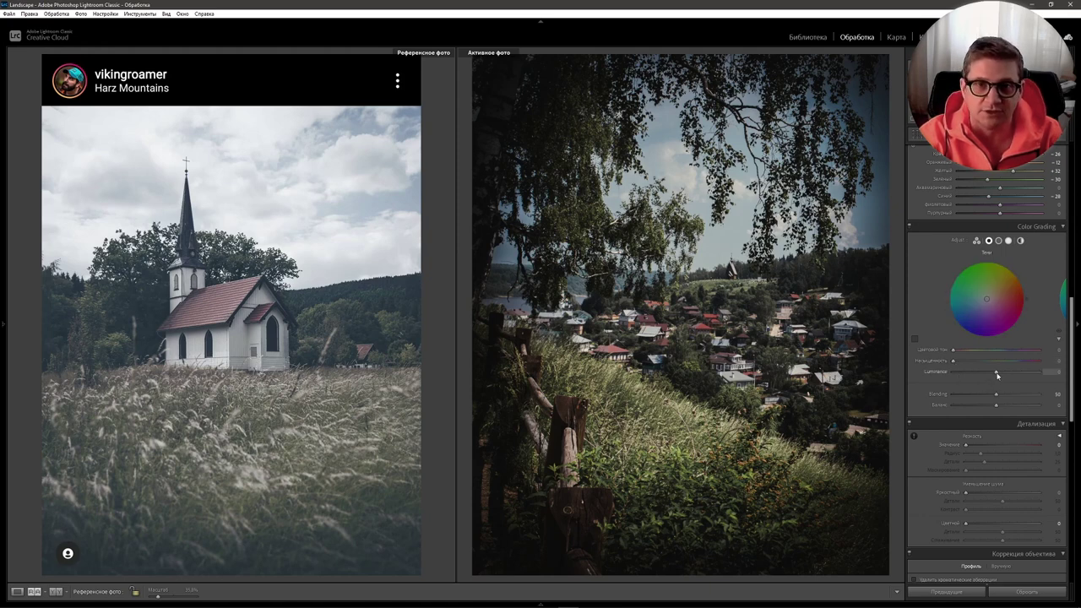
drag(997, 374, 1031, 373)
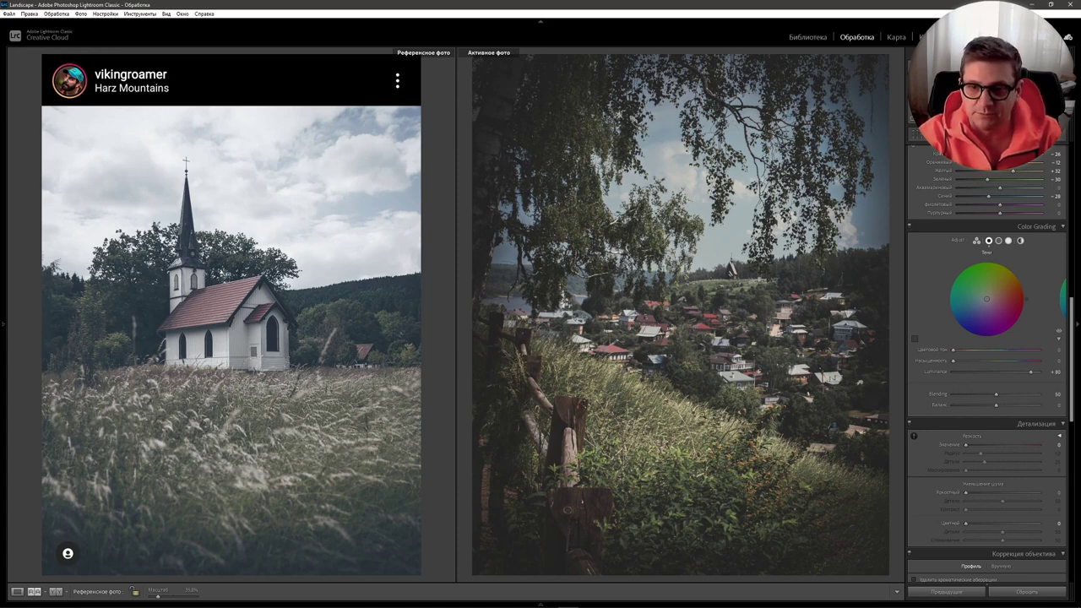
drag(1070, 314, 1071, 161)
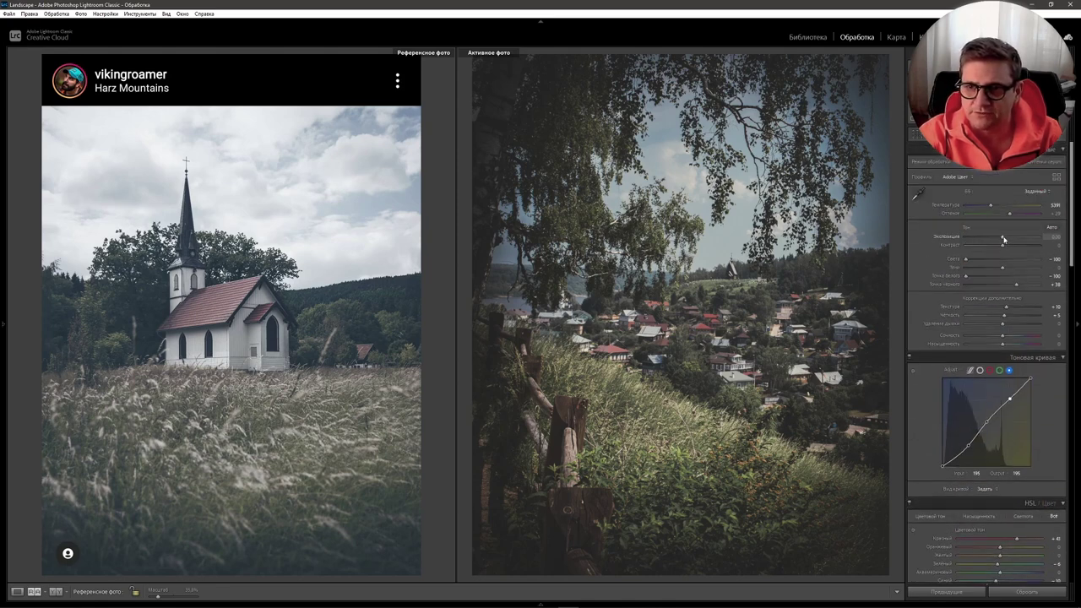
drag(1003, 240, 1007, 238)
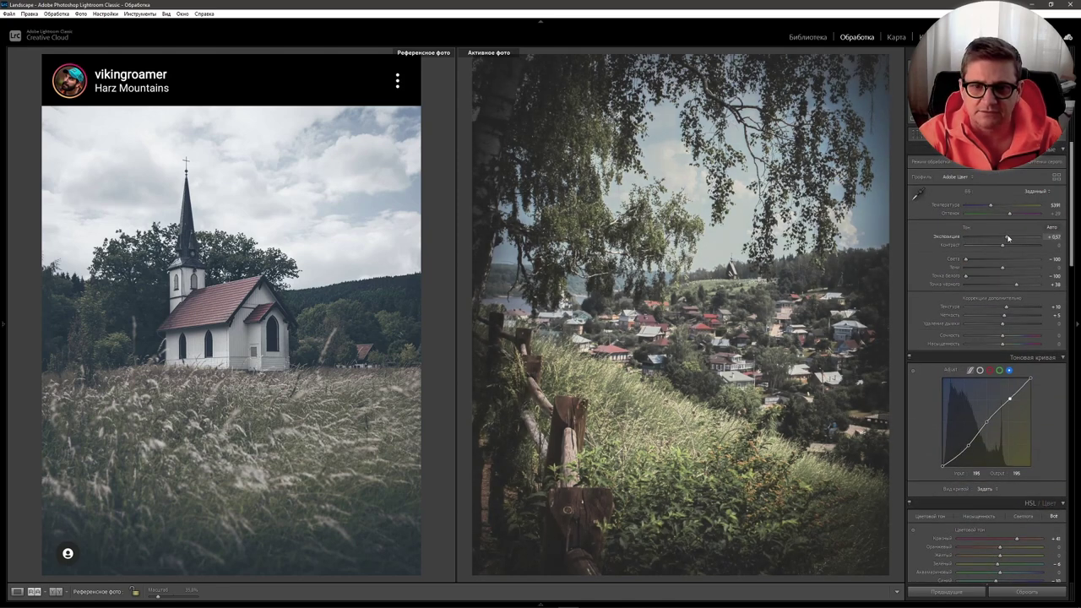
Set the color grading highlights luminance to -20, then zoom in to compare details with the reference.
scroll(1007, 238, down, 10)
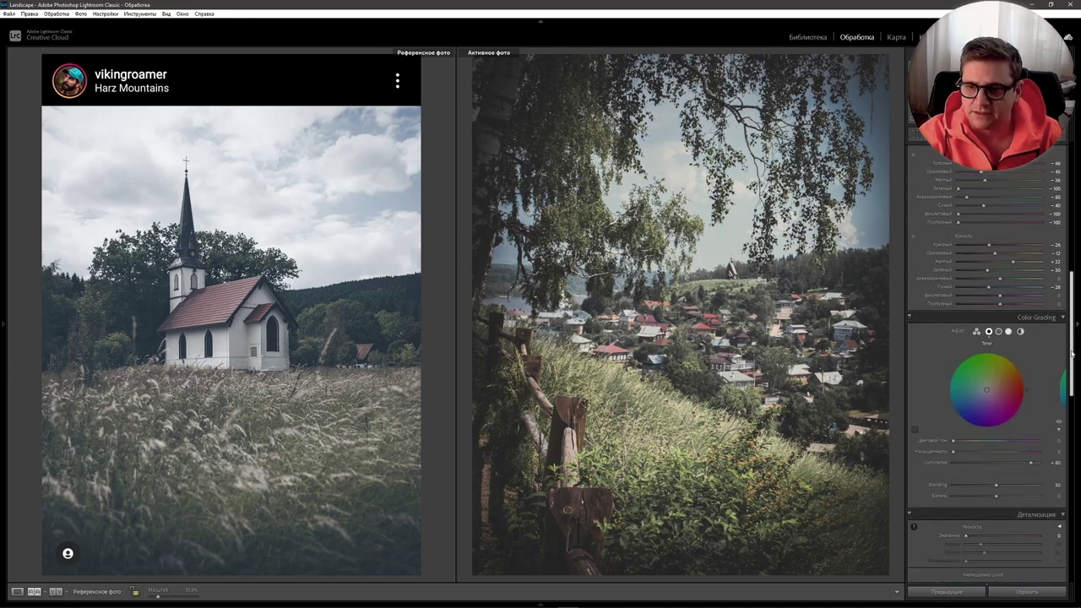
scroll(1019, 311, down, 1)
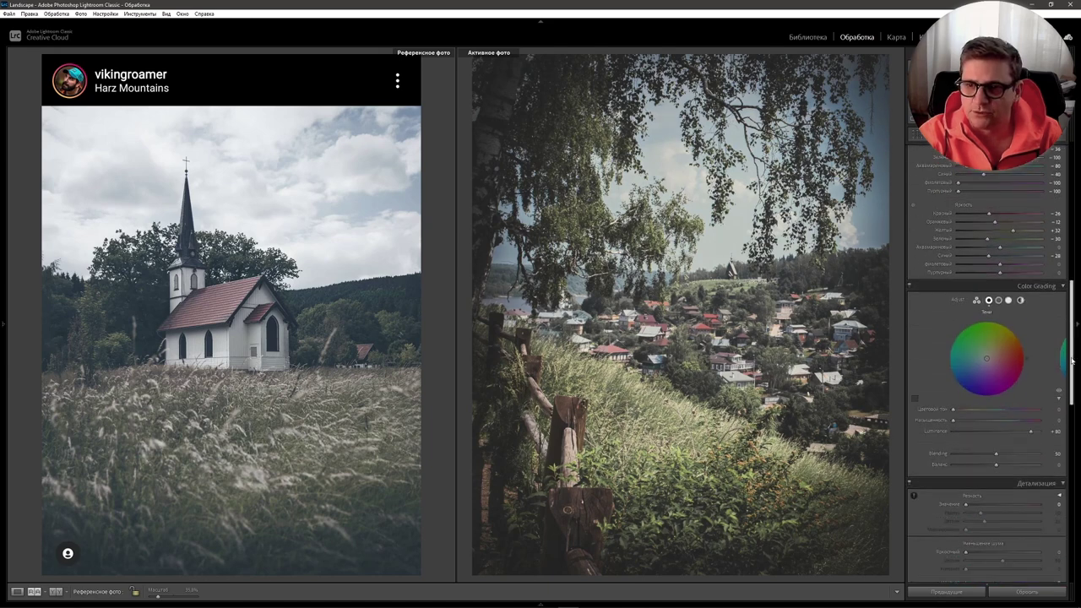
click(1008, 302)
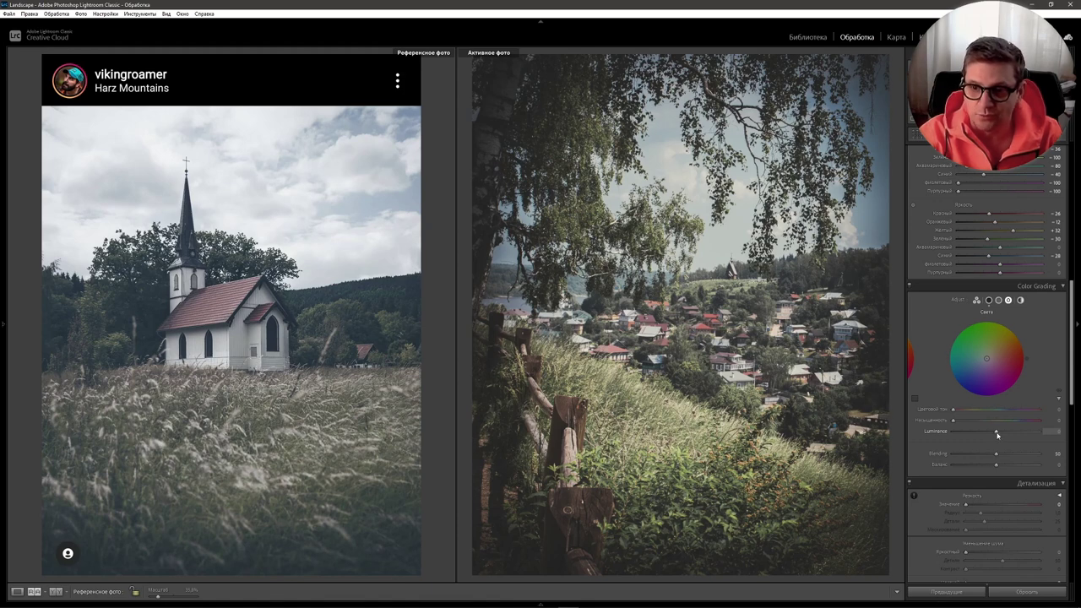
drag(996, 431, 991, 431)
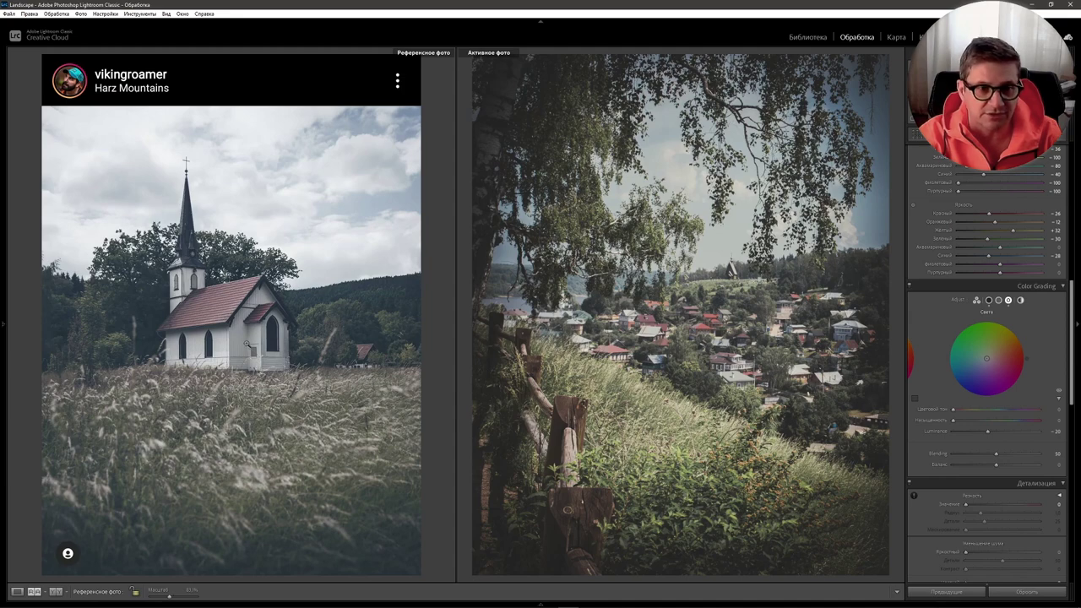
click(243, 342)
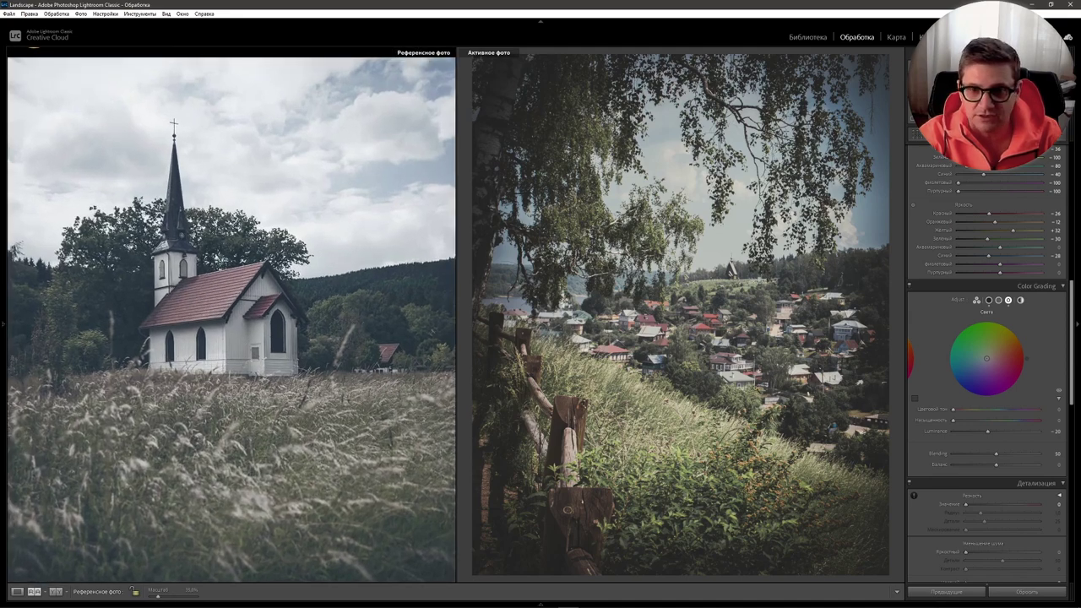
mouse_move(756, 391)
mouse_down()
mouse_move(685, 446)
mouse_move(595, 392)
mouse_move(777, 369)
mouse_move(704, 396)
mouse_move(781, 388)
mouse_up()
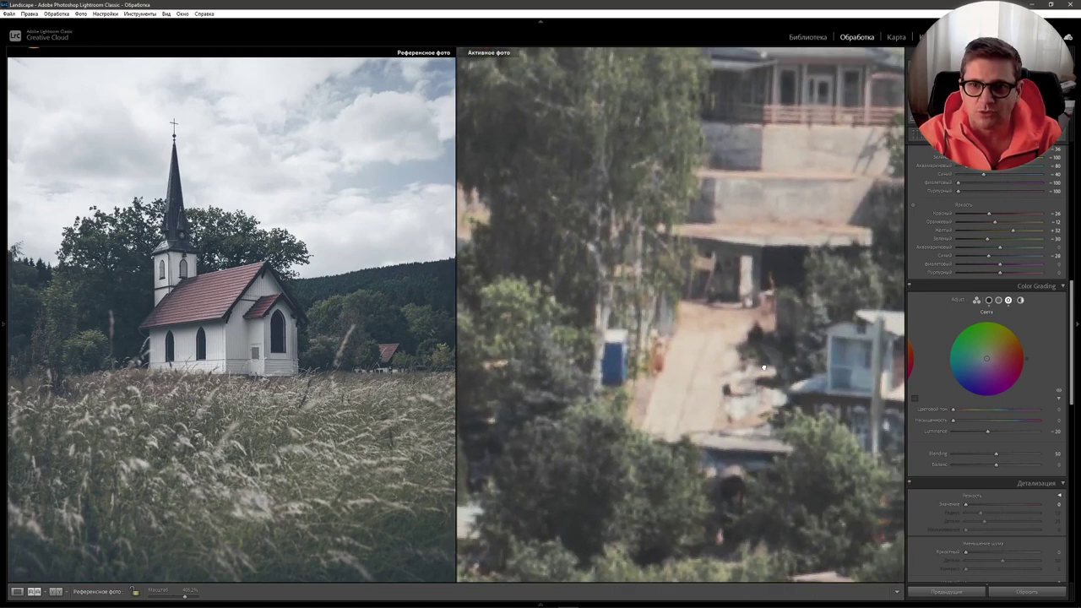
click(766, 392)
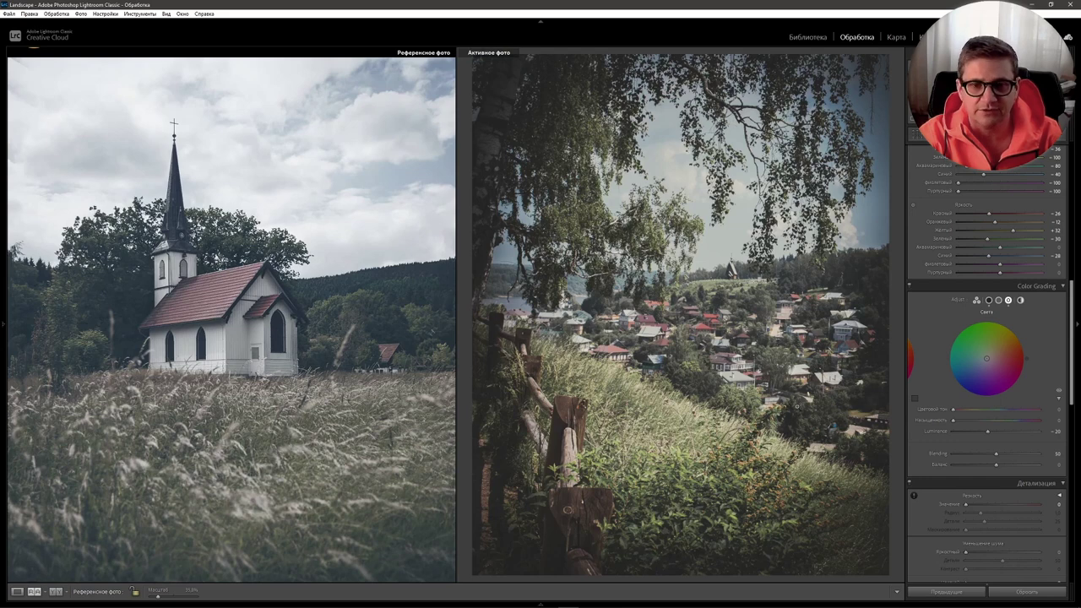
Set Dehaze to -10 in the Basic panel.
scroll(921, 429, up, 5)
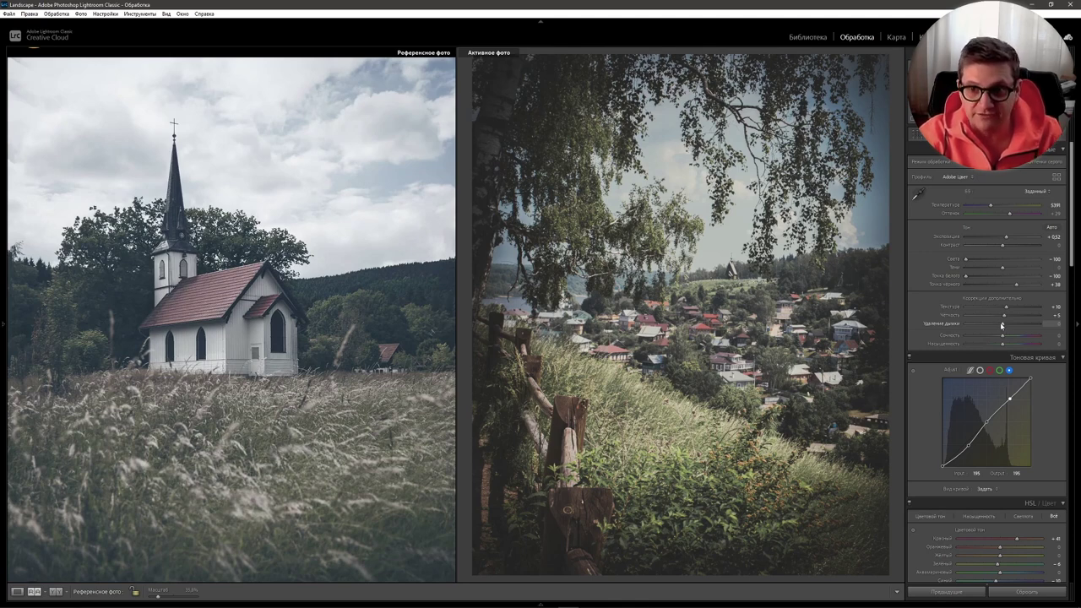
drag(1003, 326, 999, 326)
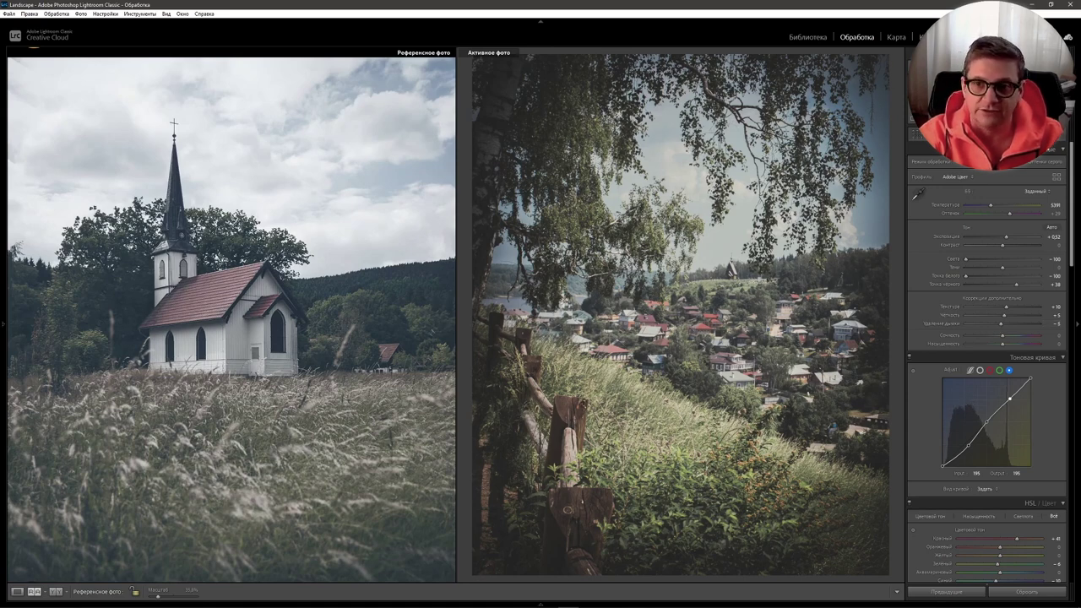
Draw a radial mask over the upper right of the village photo and shift it lower.
key(shift+m)
drag(628, 269, 812, 466)
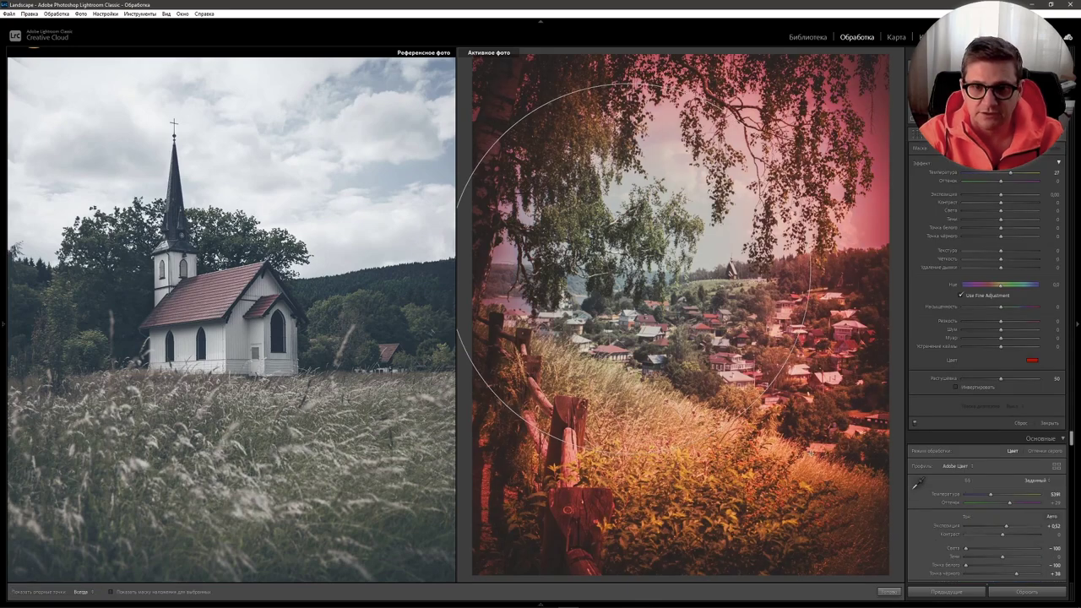
drag(629, 269, 689, 308)
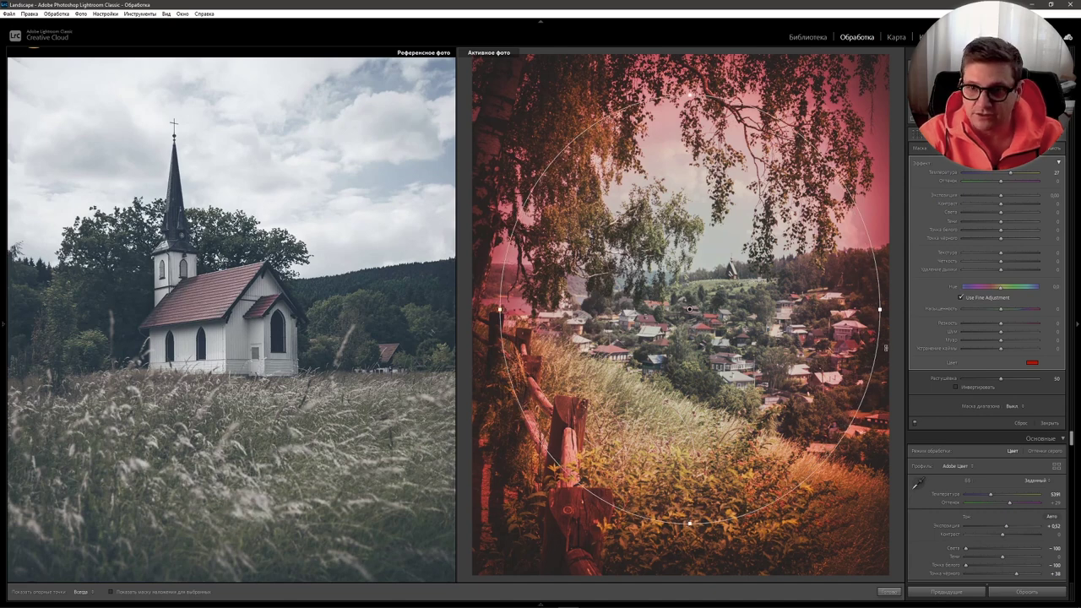
mouse_move(692, 311)
mouse_down()
mouse_move(691, 325)
mouse_move(685, 317)
mouse_up()
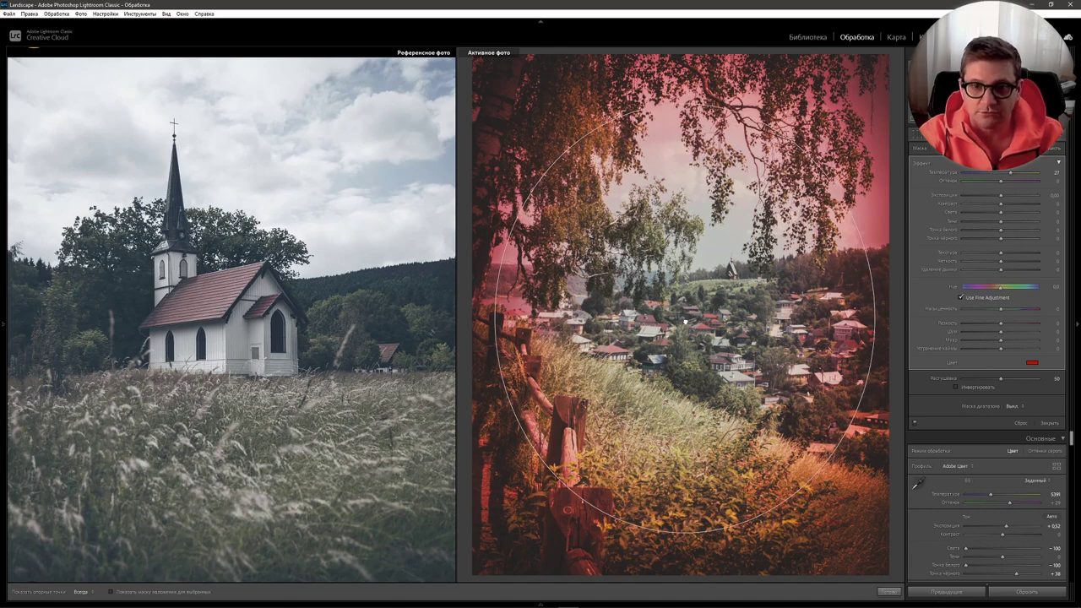
Make the radial mask colour neutral and set its Dehaze to -33.
click(1032, 362)
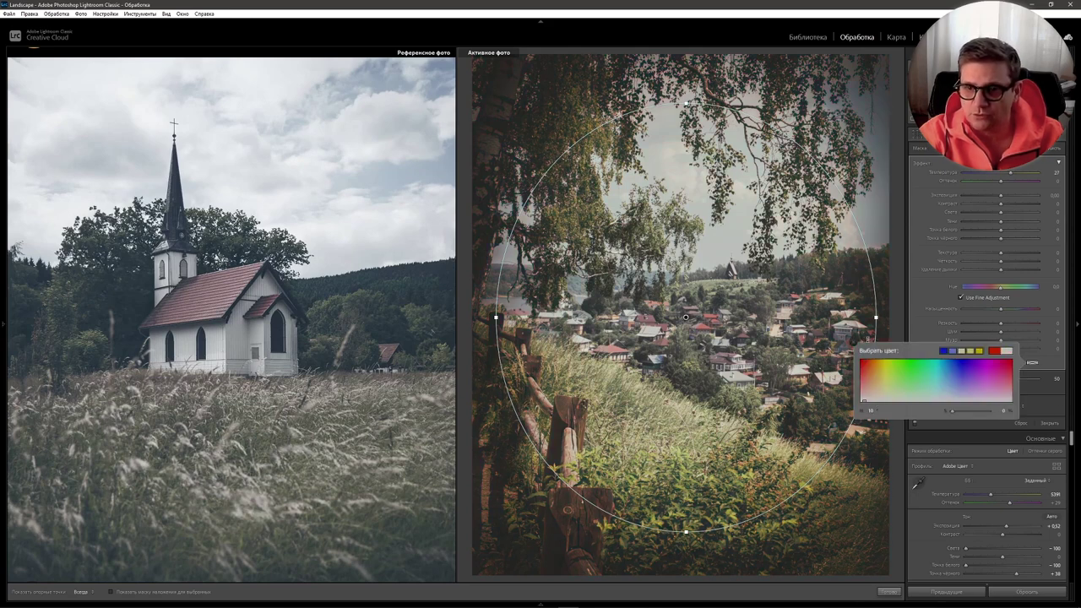
click(858, 355)
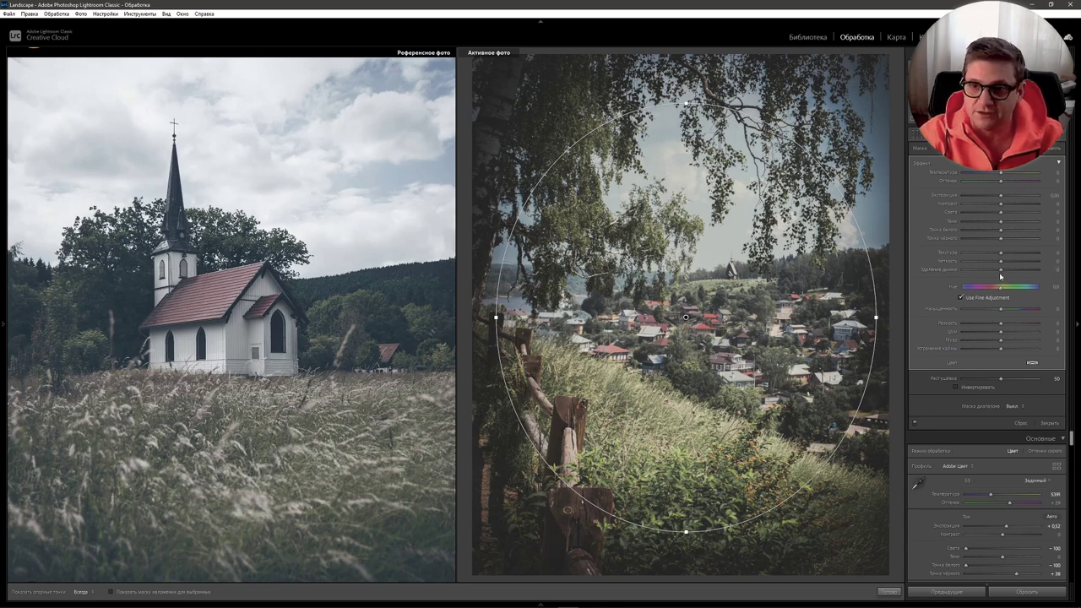
drag(1000, 270, 985, 270)
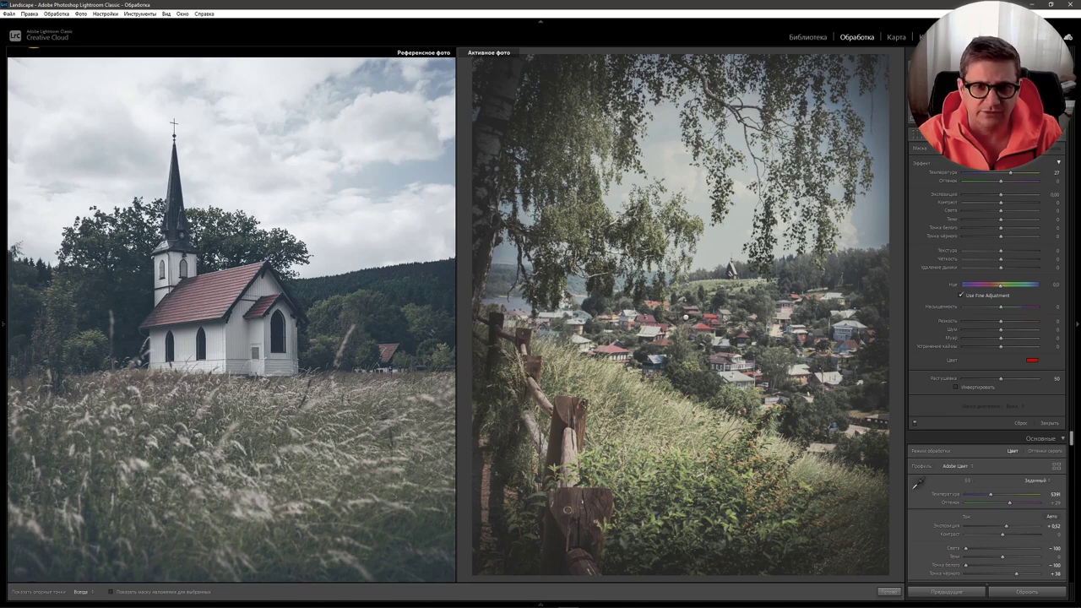
key(shift+w)
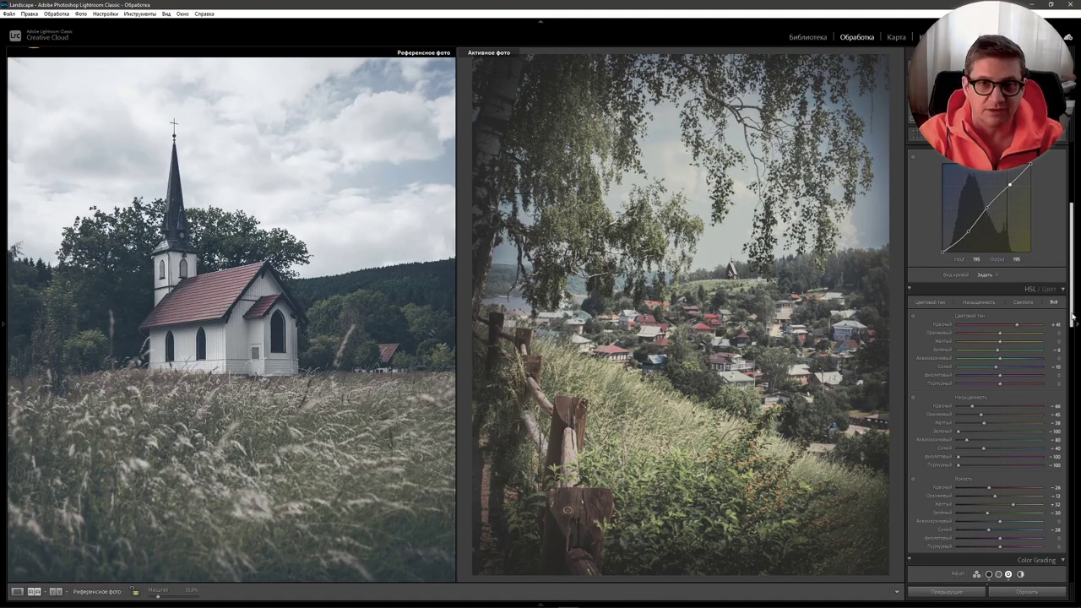
Scroll the Develop panel down past HSL and Detail to Effects and Calibration.
drag(1072, 318, 1073, 574)
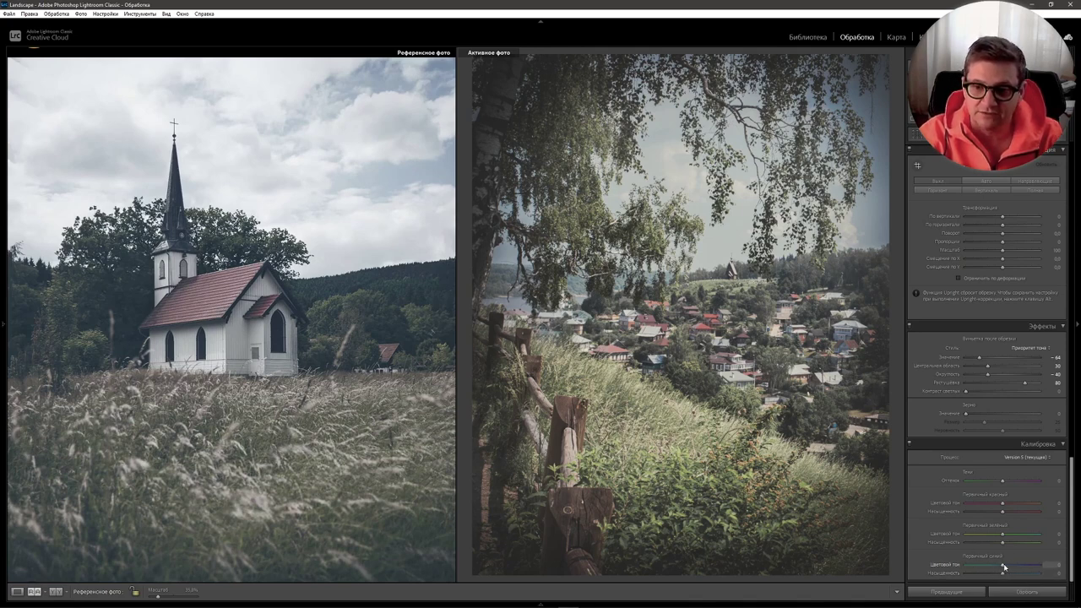
Test Calibration Blue Primary Hue at -100, reset it, then settle around +14.
drag(1002, 565, 957, 568)
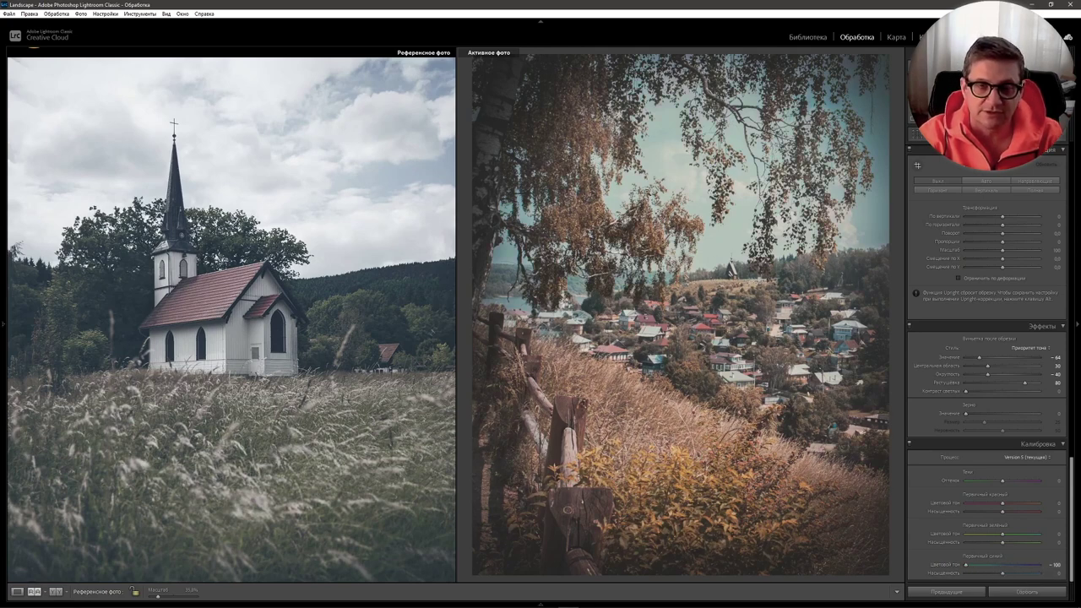
double_click(967, 565)
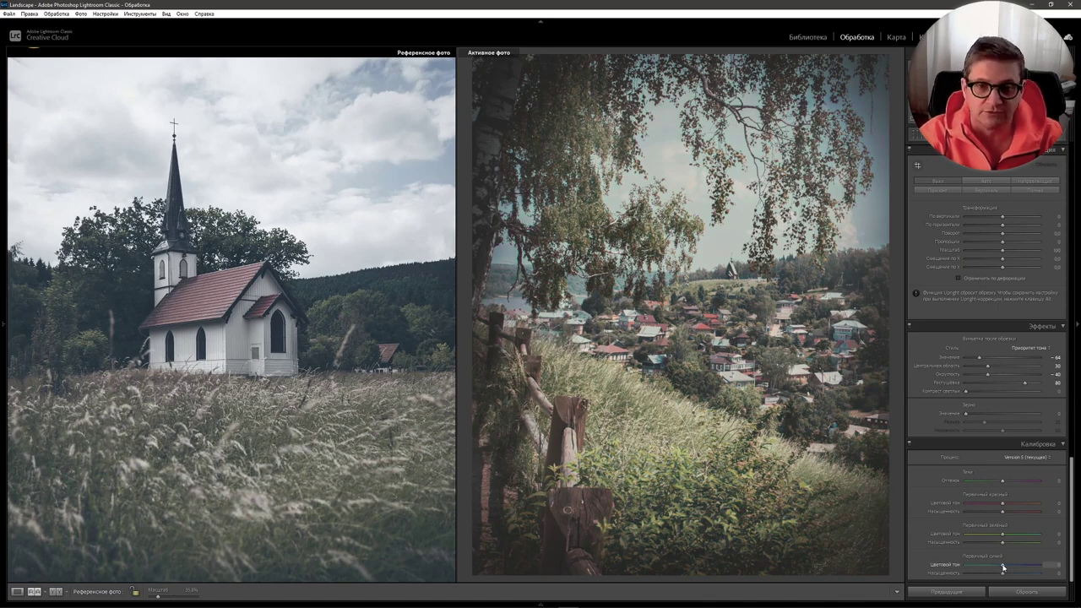
drag(1003, 569, 1004, 563)
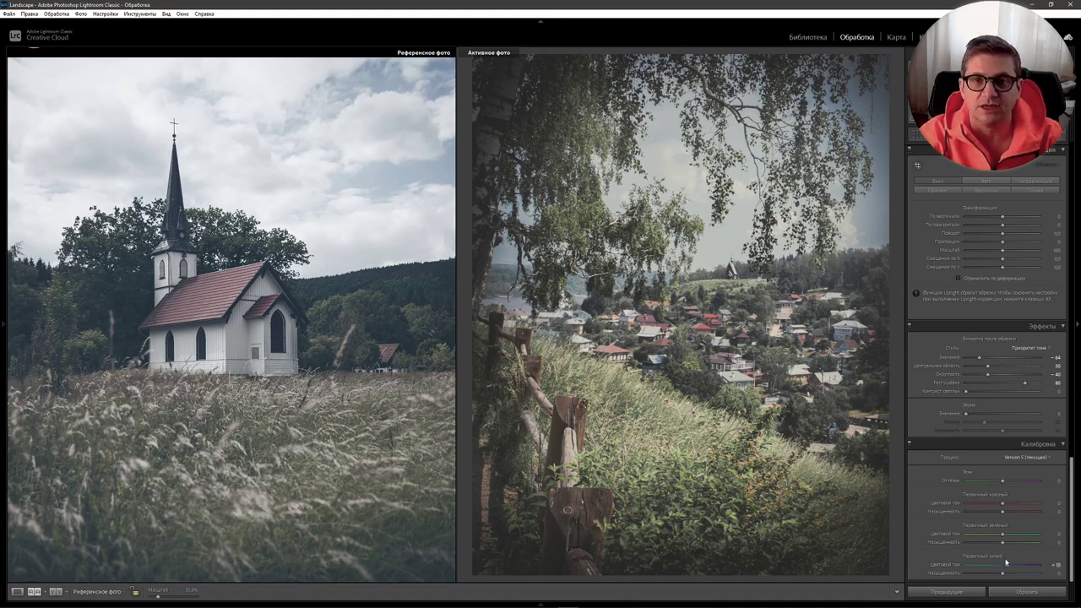
scroll(1024, 337, up, 15)
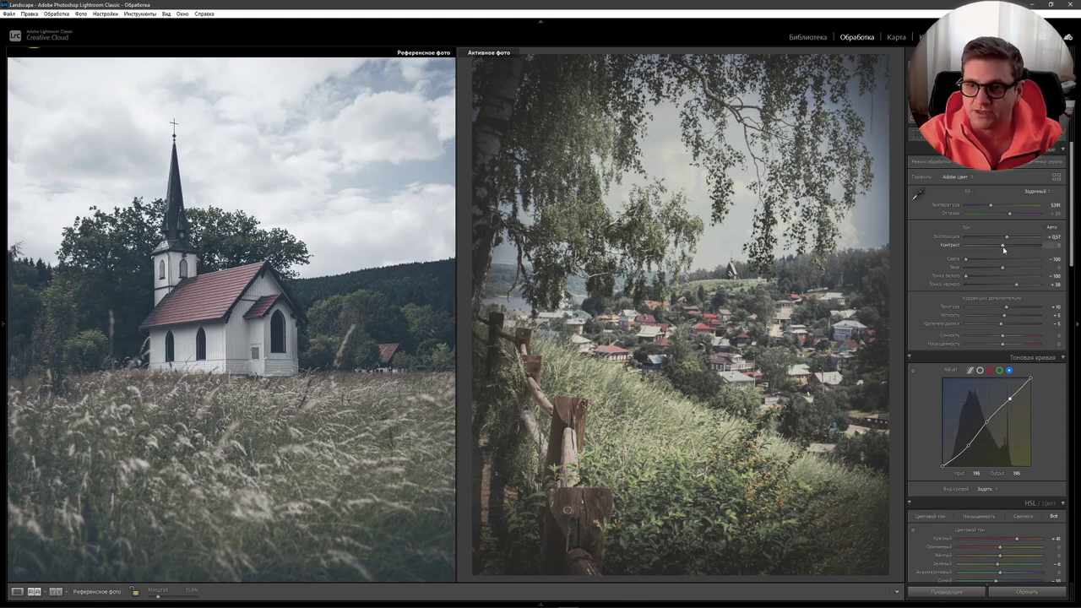
Add a touch of contrast and vibrance, then place a linear gradient over the top-right.
drag(1004, 249, 1002, 245)
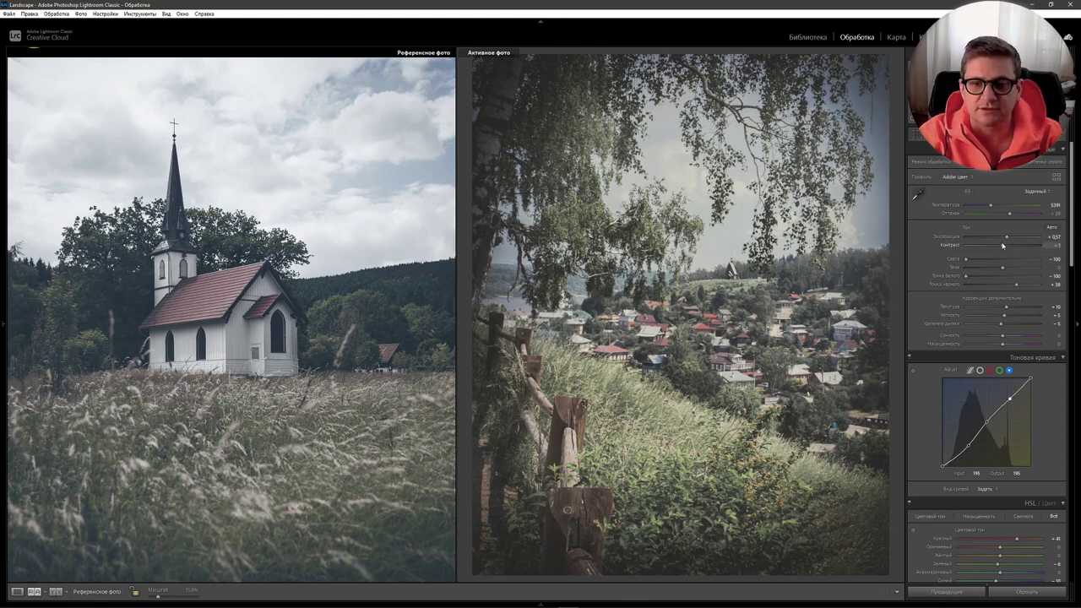
drag(1002, 336, 1009, 337)
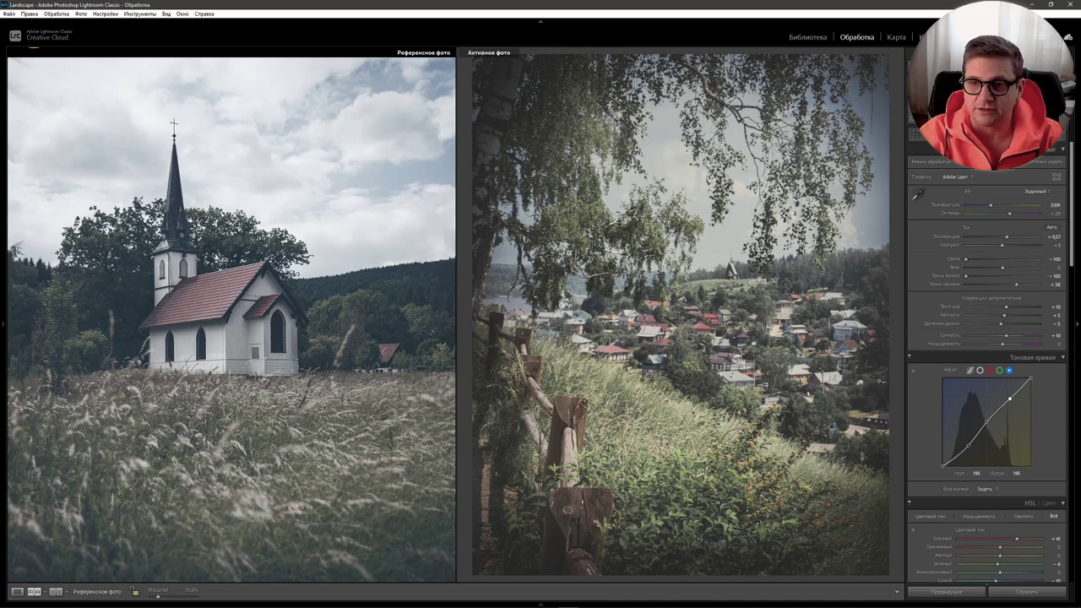
key(m)
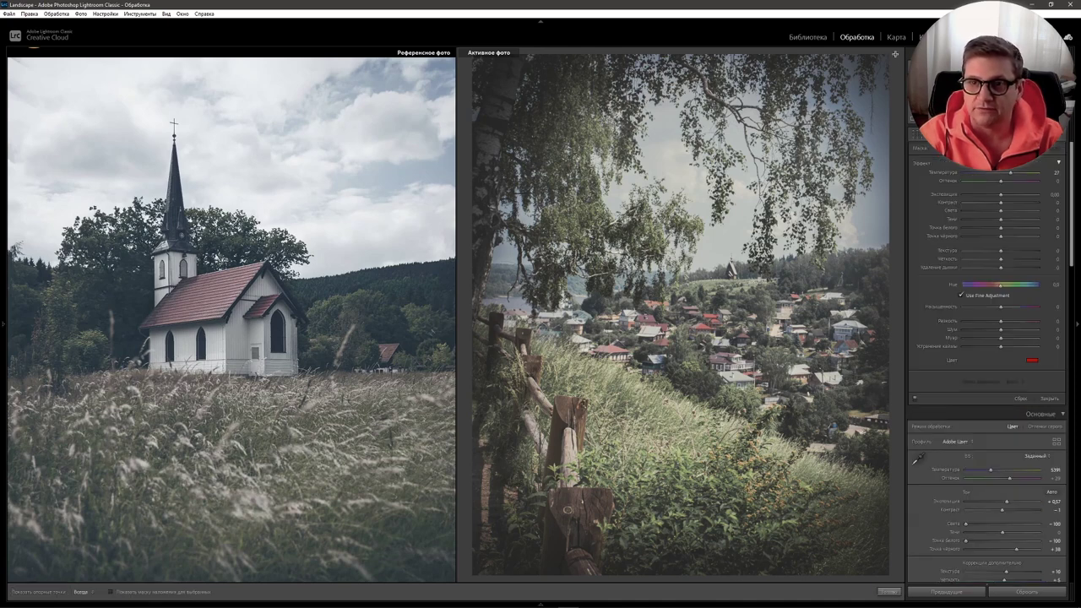
mouse_move(895, 54)
mouse_down()
mouse_move(786, 180)
mouse_move(729, 162)
mouse_up()
Remove the gradient mask's tint and raise its exposure to about 1.11.
click(1032, 363)
click(954, 353)
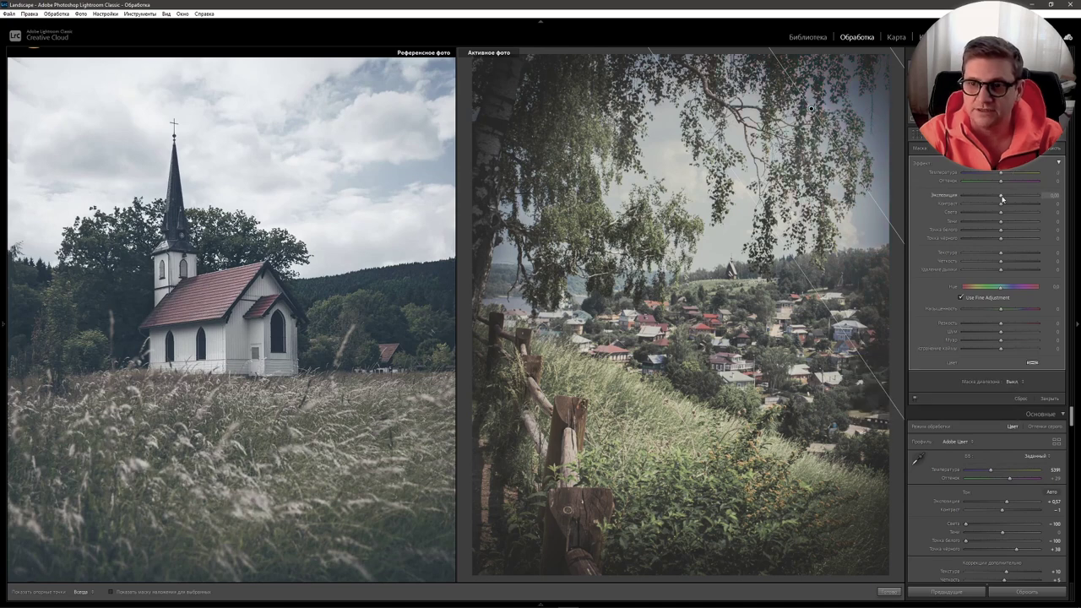
drag(1002, 198, 1010, 199)
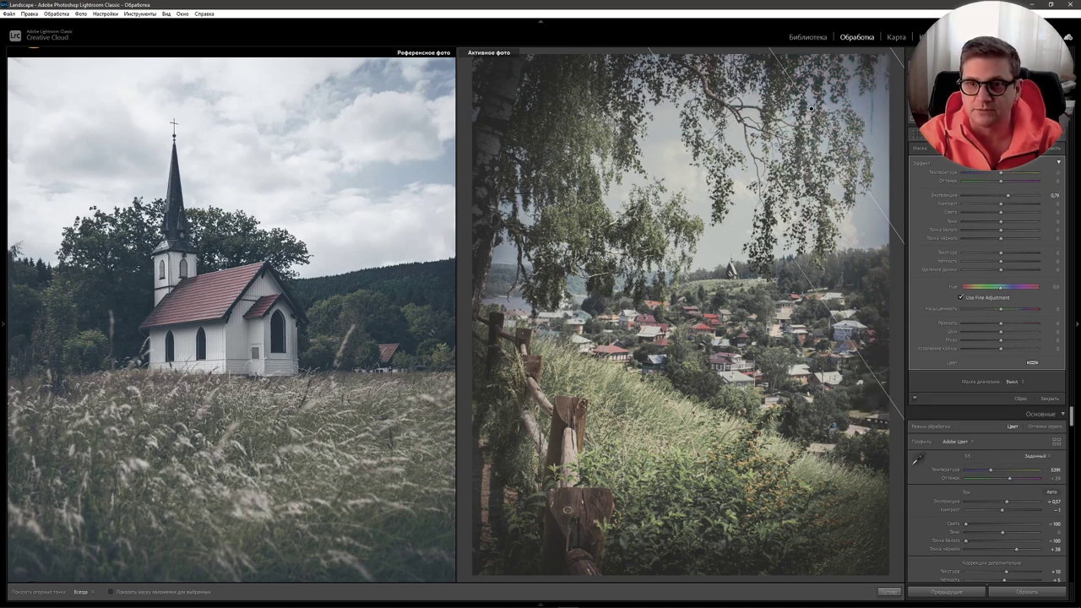
drag(1008, 197, 1011, 197)
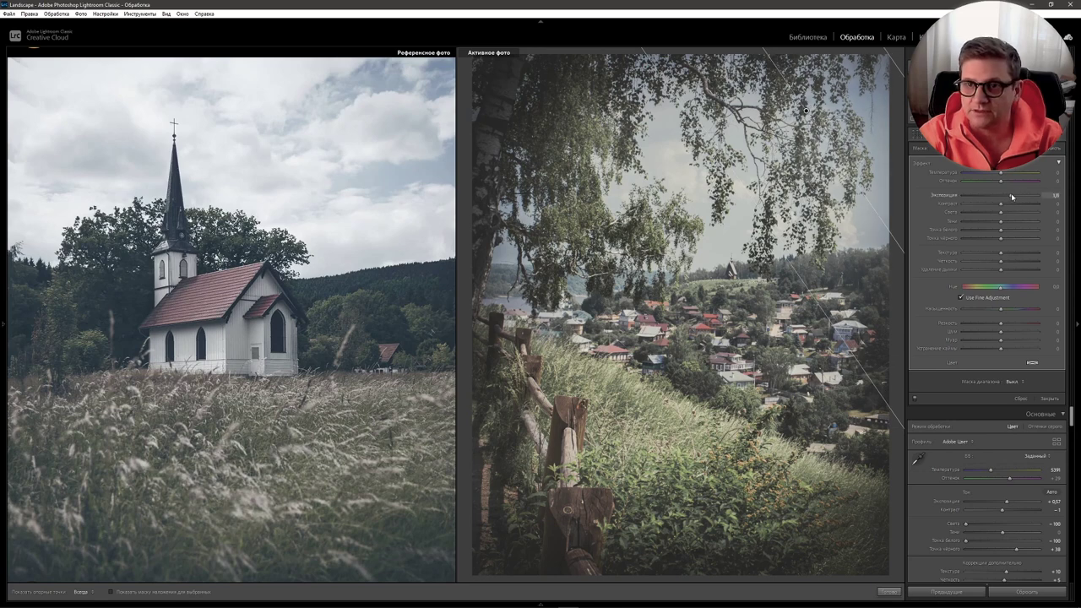
click(1048, 398)
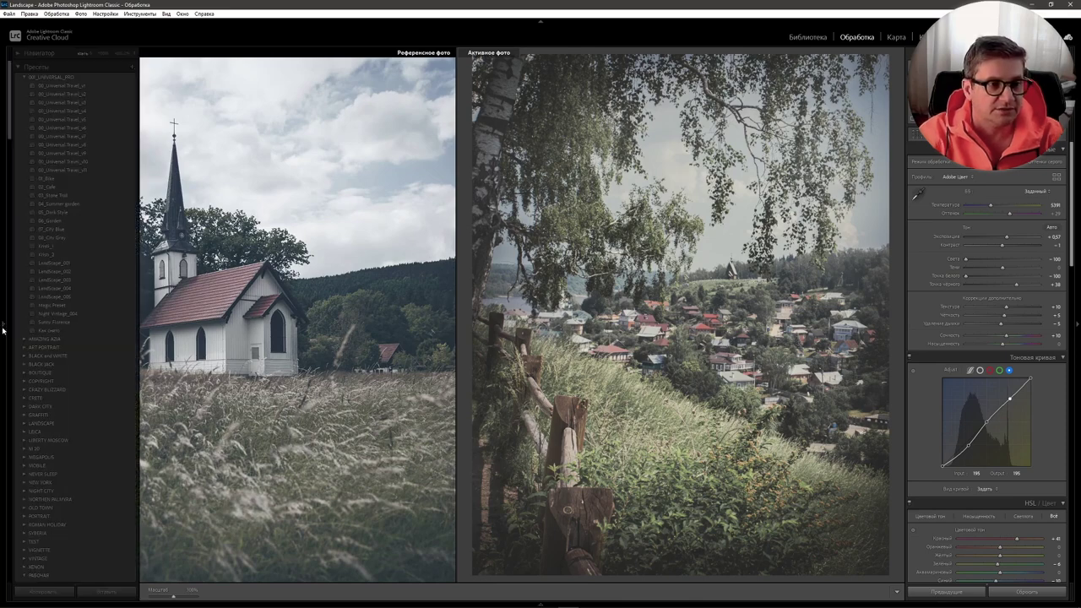
Save a new develop preset named 'Light' that includes the Radial Filter.
key(ctrl+shift+n)
key(BackSpace)
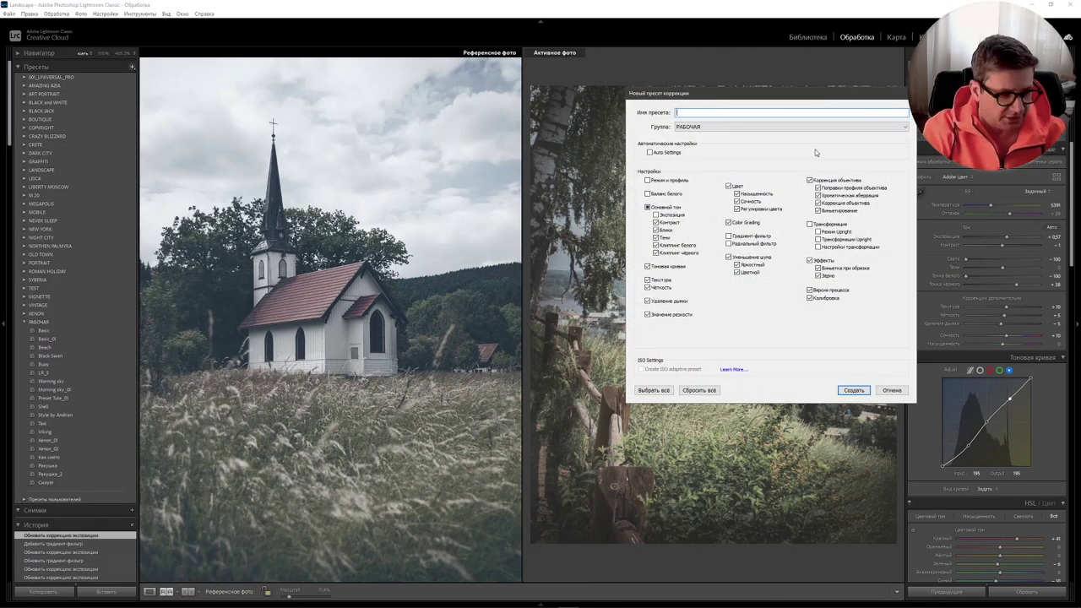
text(Li)
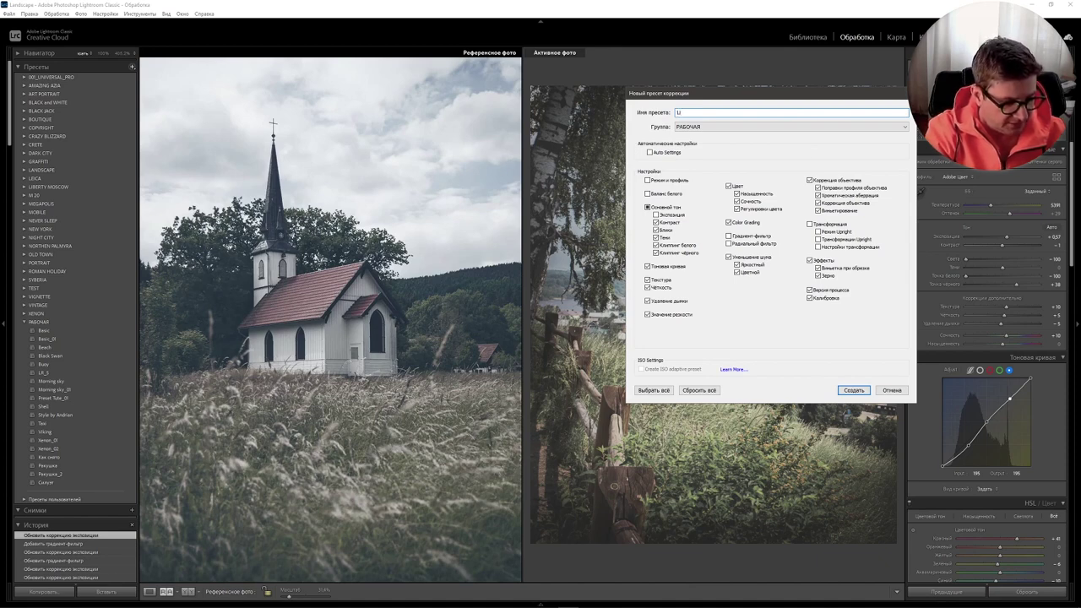
text(ght)
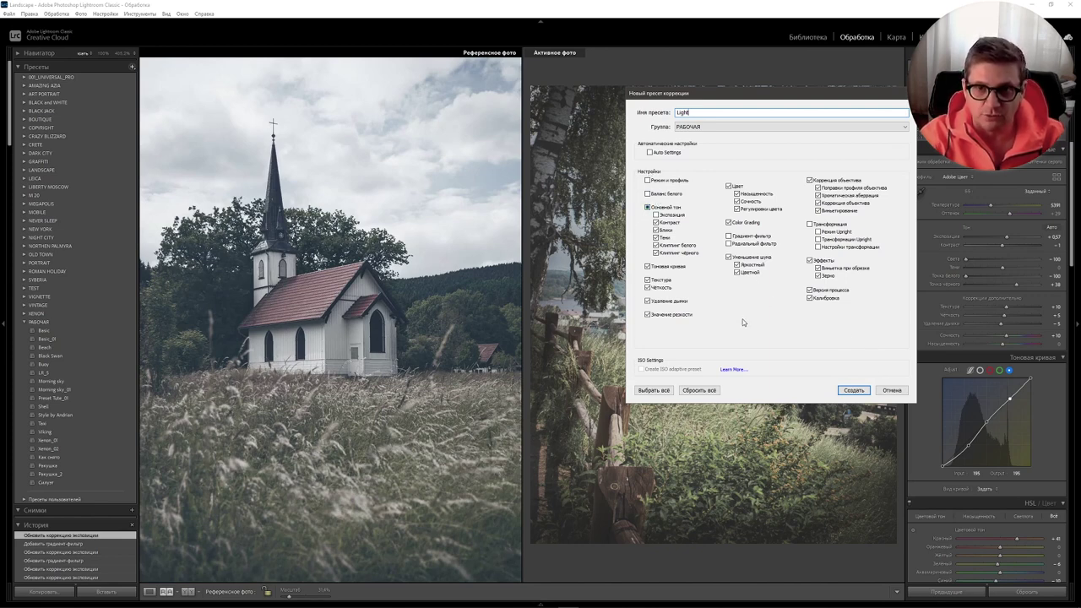
click(729, 244)
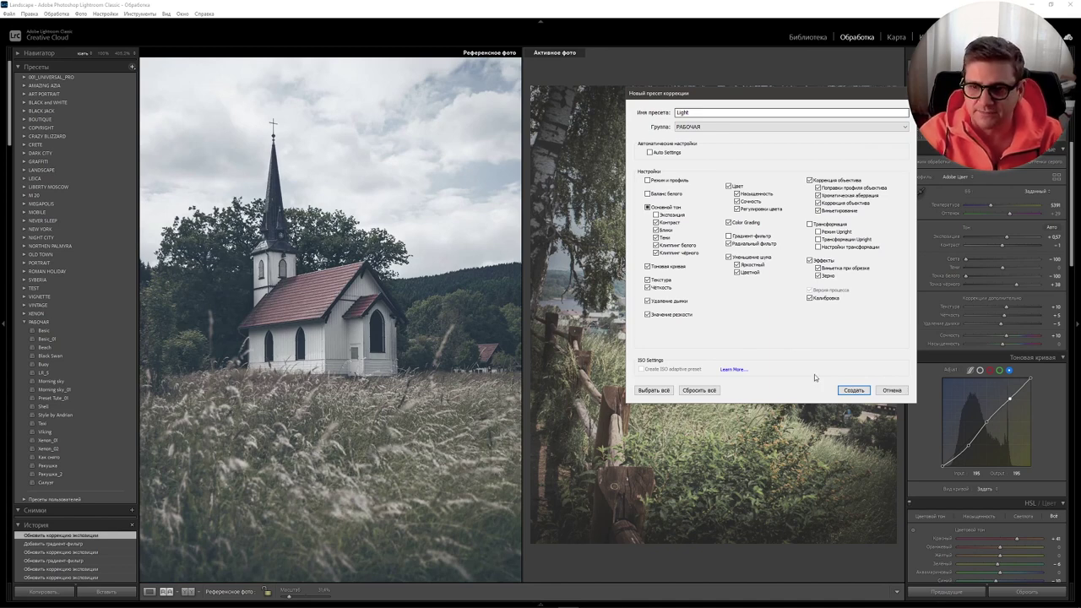
click(853, 390)
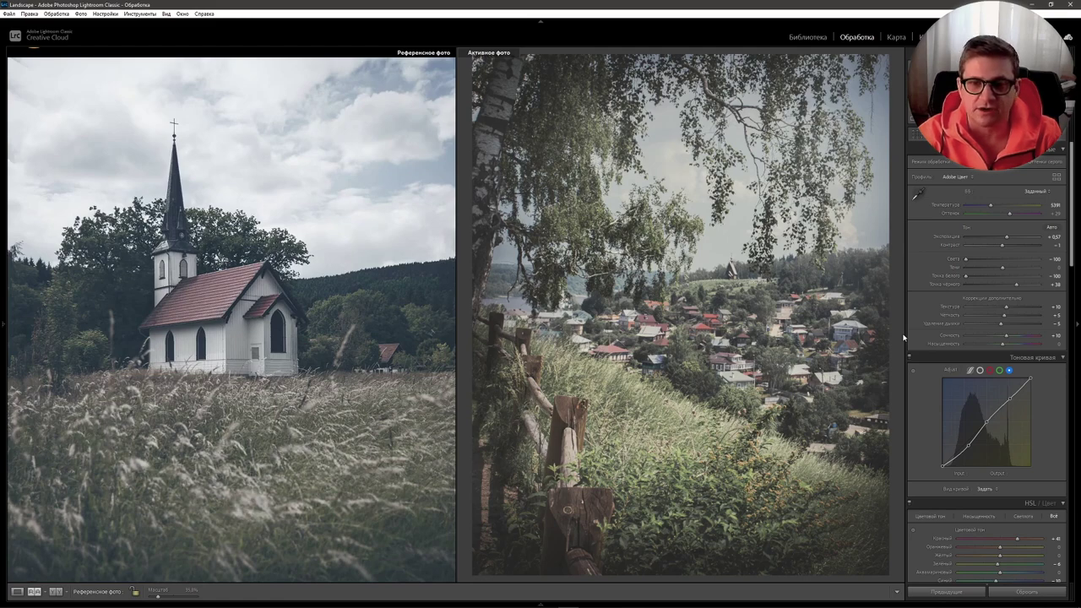
key(backslash)
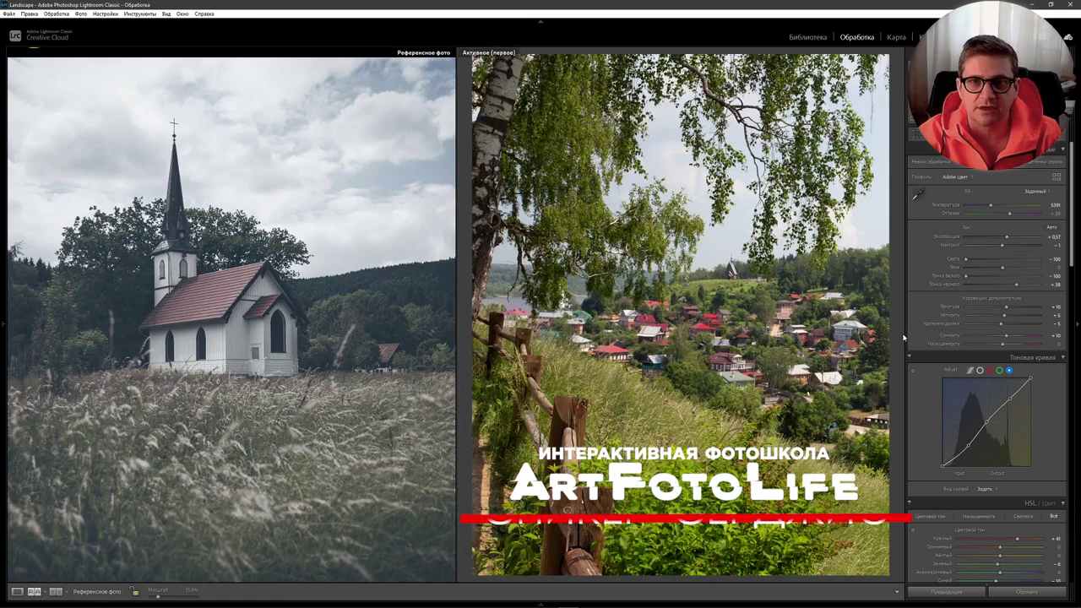
key(backslash)
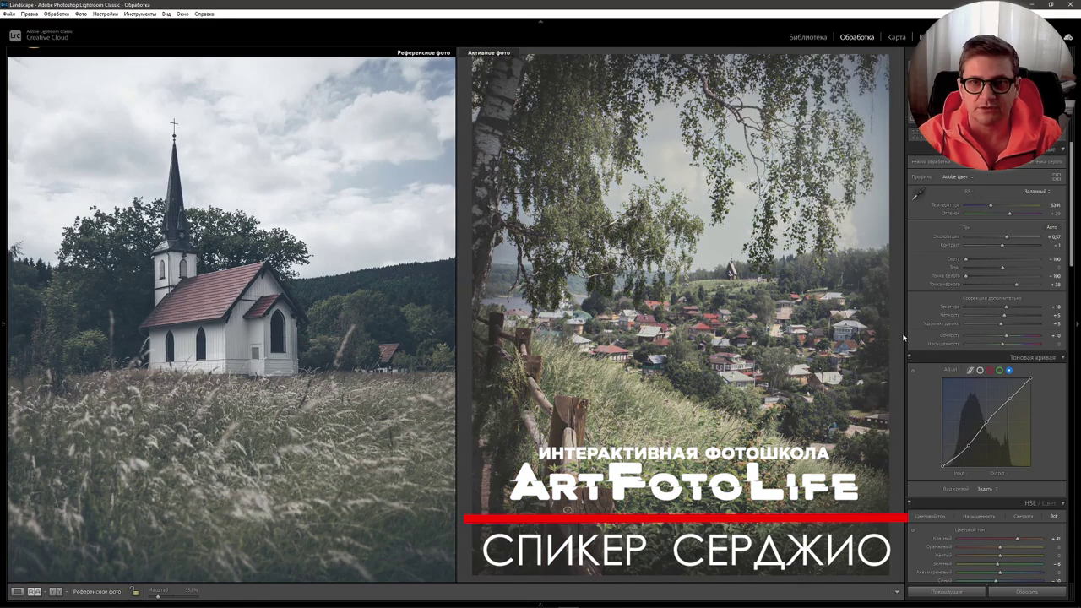